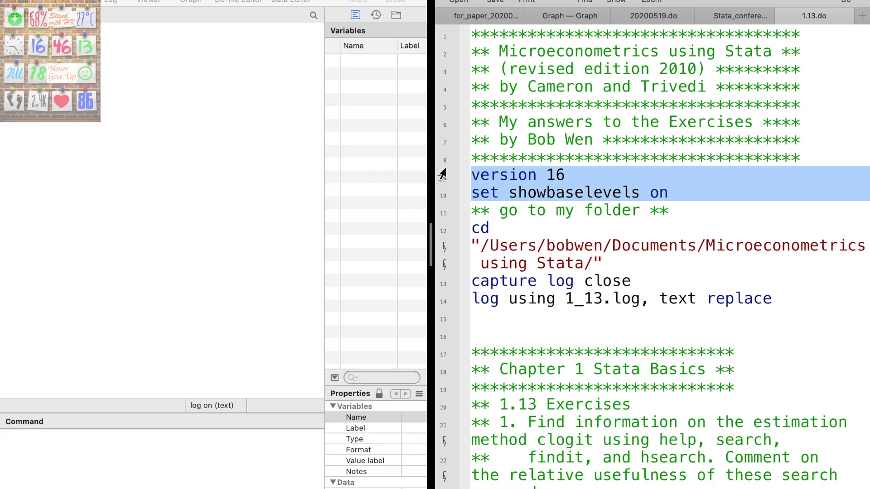
Run the version 16 and showbaselevels setup lines, then change to the book's folder
{"action": "left_click_drag", "start_coordinate": [442, 174], "coordinate": [440, 208]}
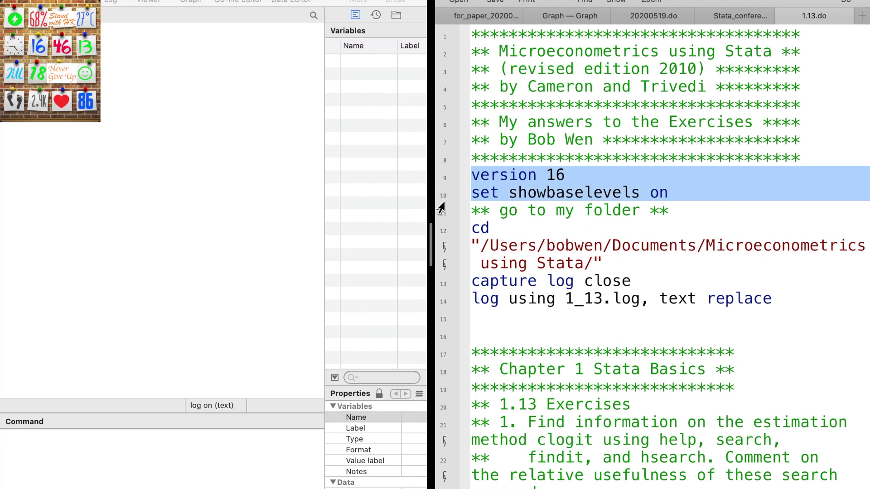
{"action": "key", "text": "super+shift+d"}
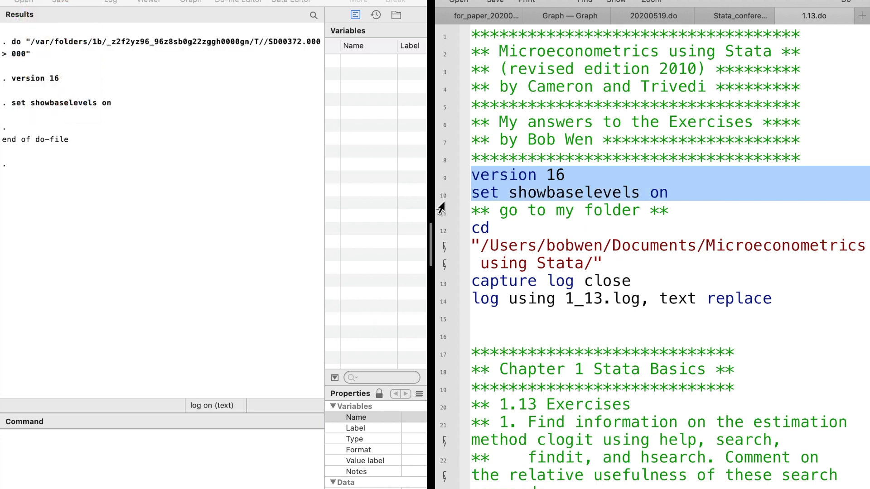
{"action": "left_click", "coordinate": [442, 229]}
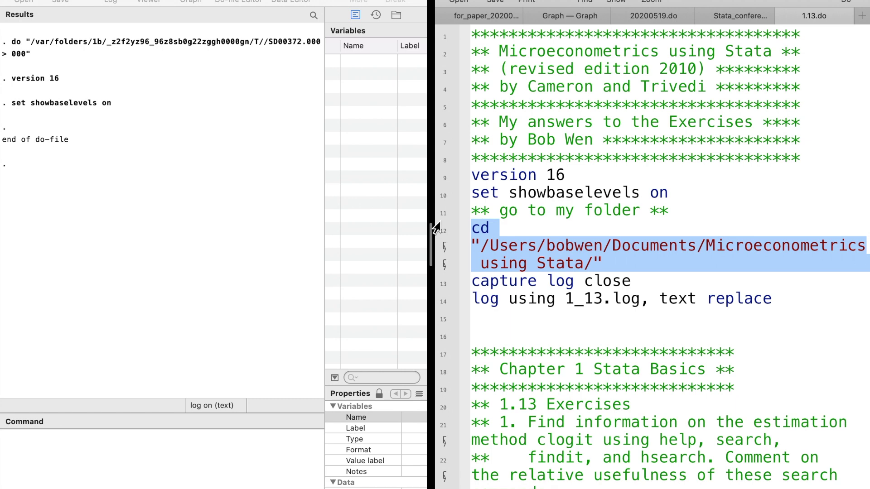
{"action": "key", "text": "super+shift+d"}
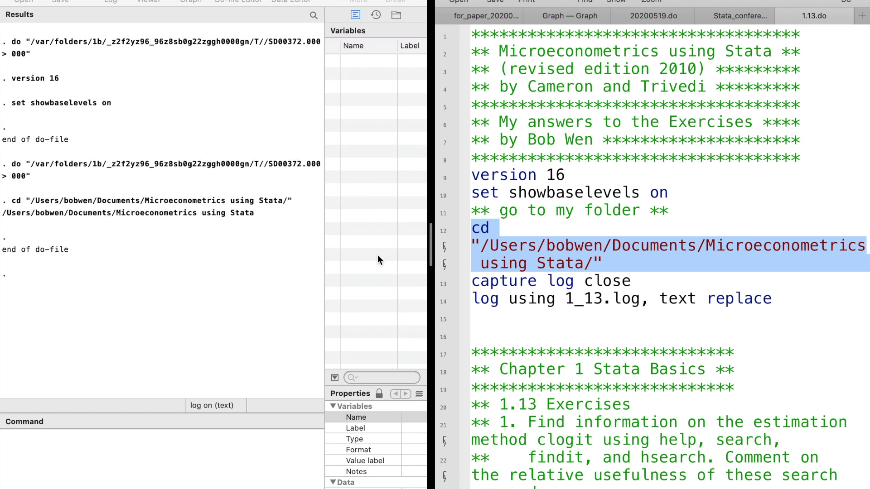
Close any open log and start the text log 1_13.log
{"action": "left_click_drag", "start_coordinate": [437, 283], "coordinate": [436, 299]}
{"action": "key", "text": "super+shift+d"}
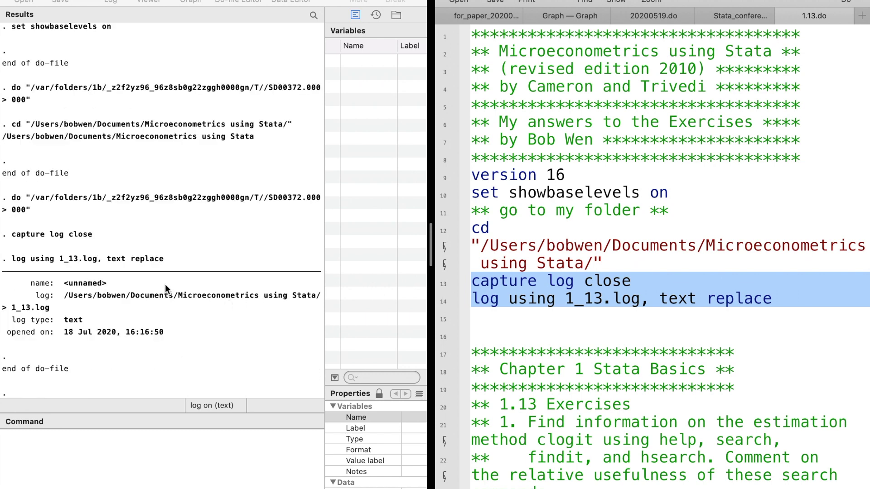
{"action": "scroll", "coordinate": [466, 238], "scroll_direction": "down", "scroll_amount": 5}
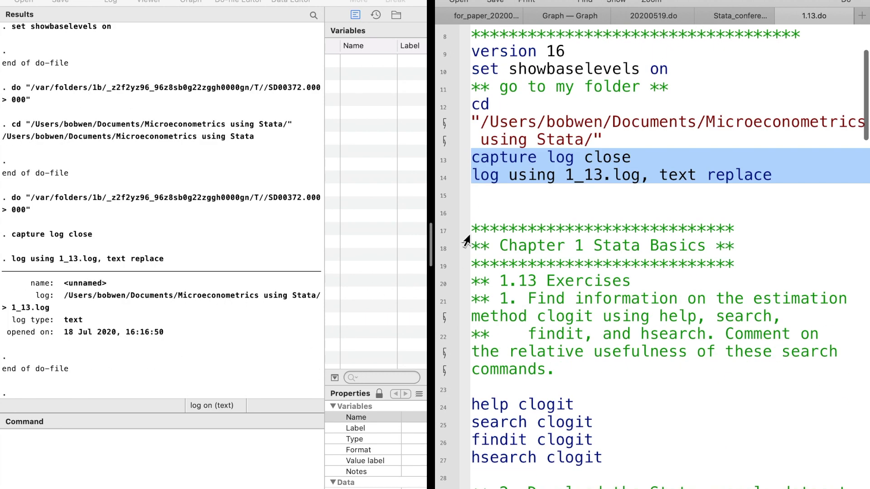
{"action": "scroll", "coordinate": [466, 238], "scroll_direction": "down", "scroll_amount": 2}
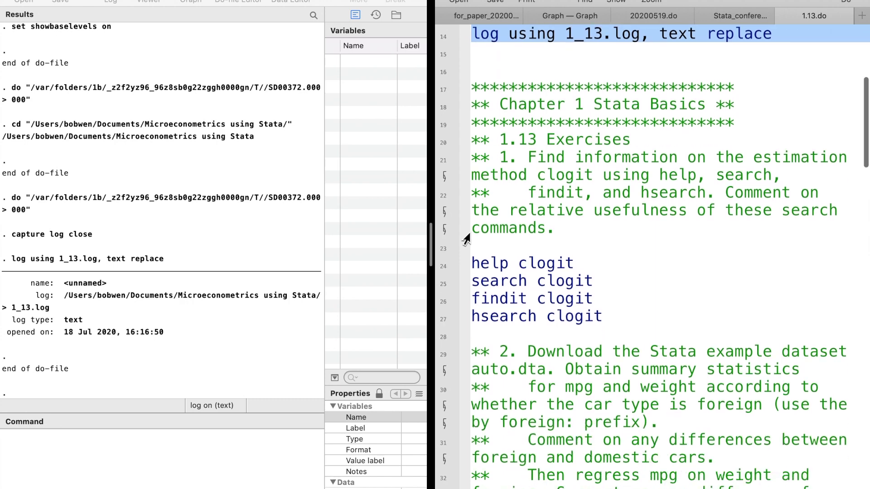
Show the help for clogit and open its complete PDF manual entry
{"action": "left_click", "coordinate": [437, 268]}
{"action": "key", "text": "super+shift+d"}
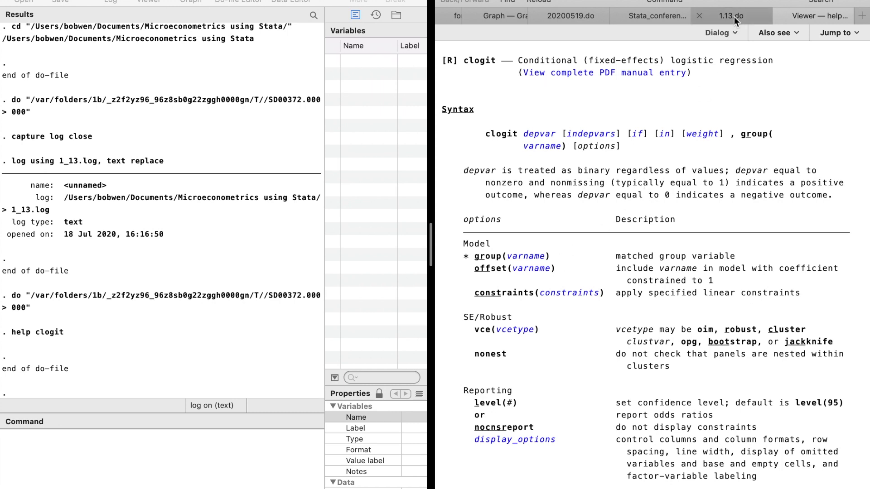
{"action": "left_click", "coordinate": [580, 73]}
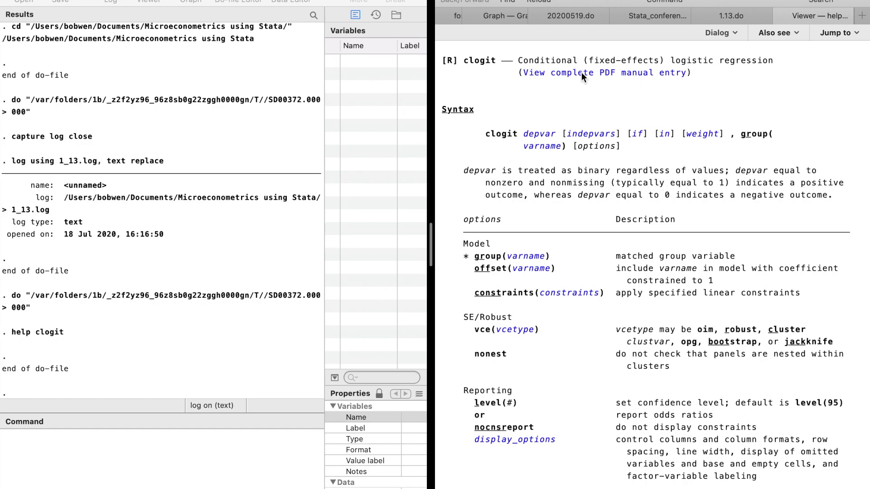
{"action": "scroll", "coordinate": [355, 189], "scroll_direction": "down", "scroll_amount": 2}
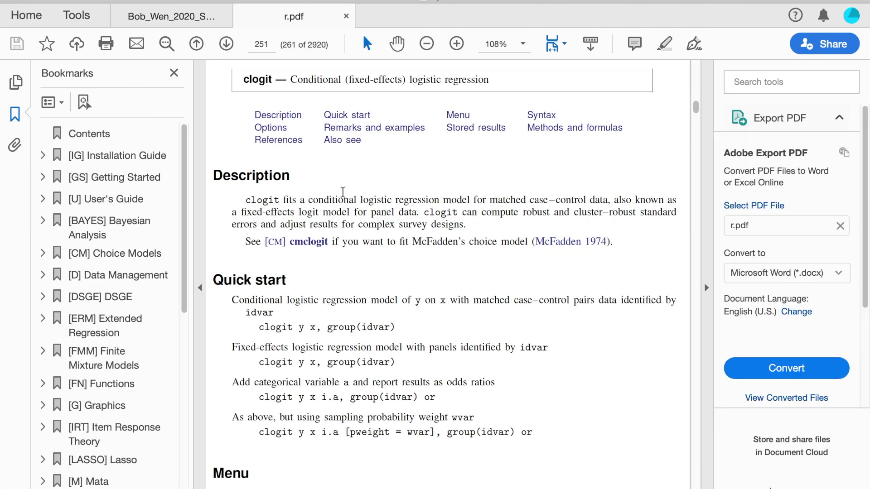
{"action": "scroll", "coordinate": [285, 118], "scroll_direction": "up", "scroll_amount": 3}
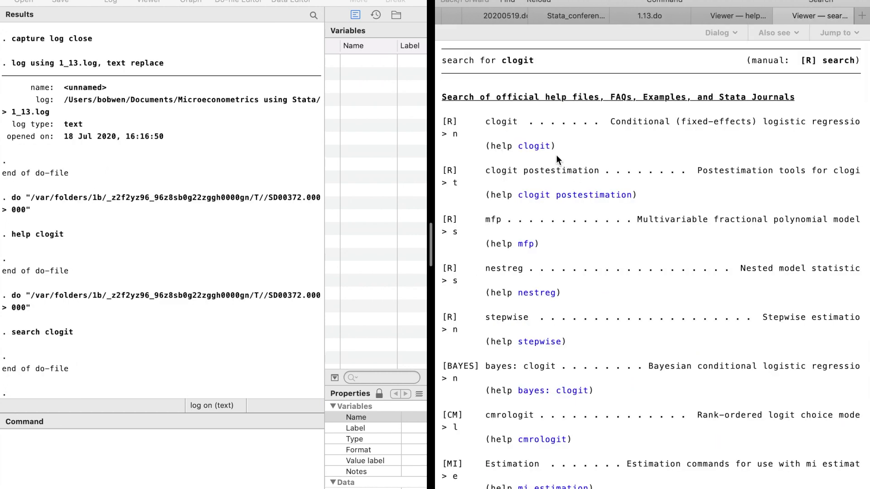
Open the clogit help from the search results, then run hsearch clogit (49 matches)
{"action": "left_click", "coordinate": [534, 146]}
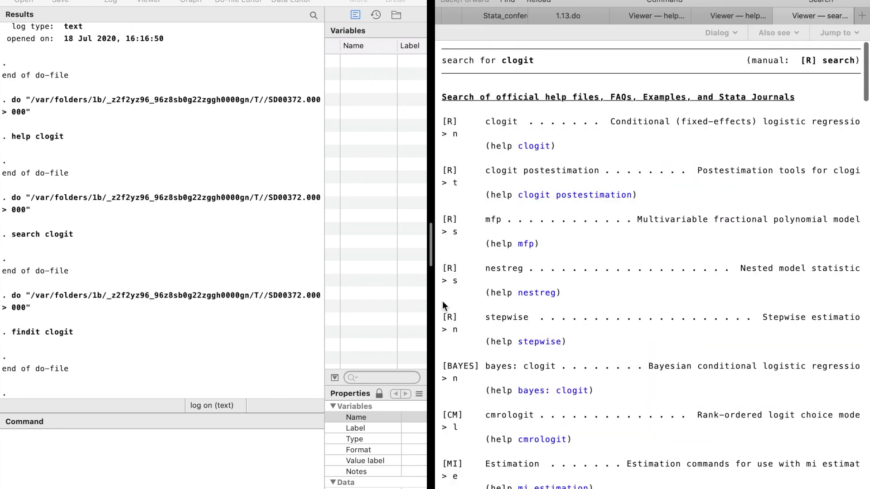
{"action": "left_click", "coordinate": [534, 147]}
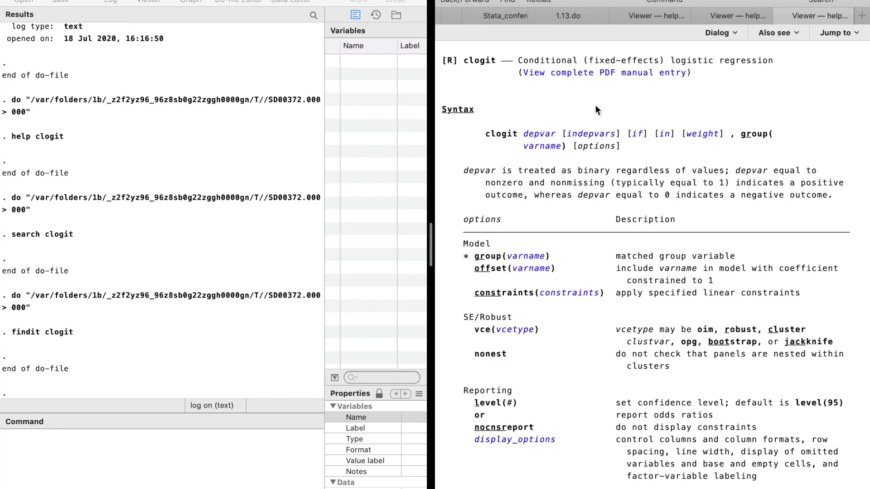
{"action": "left_click", "coordinate": [577, 17]}
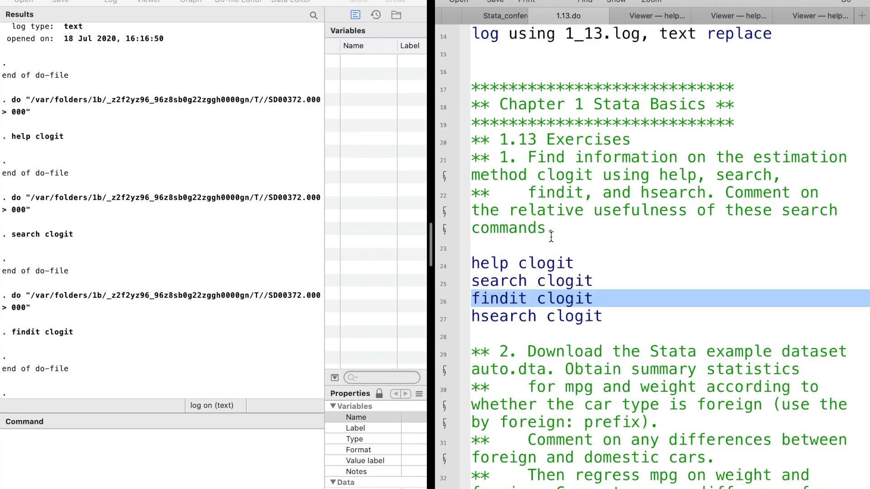
{"action": "left_click", "coordinate": [441, 323]}
{"action": "key", "text": "super+shift+d"}
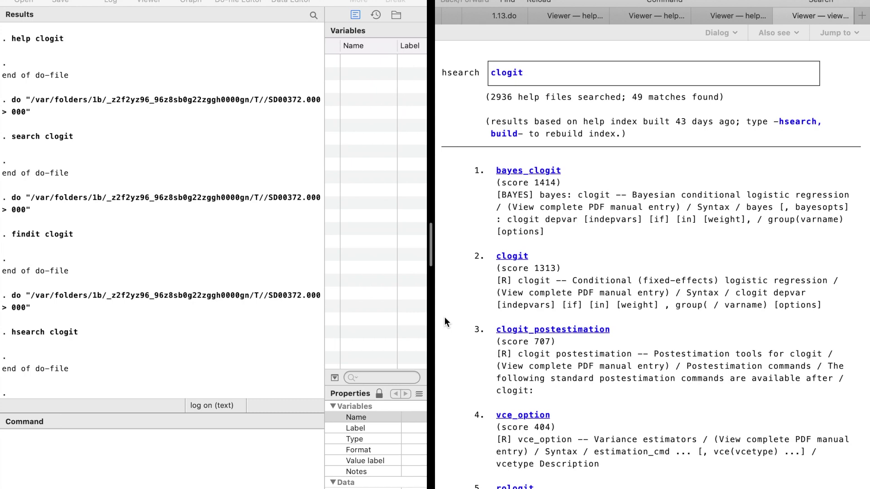
{"action": "key", "text": "super+grave"}
{"action": "left_click", "coordinate": [438, 252]}
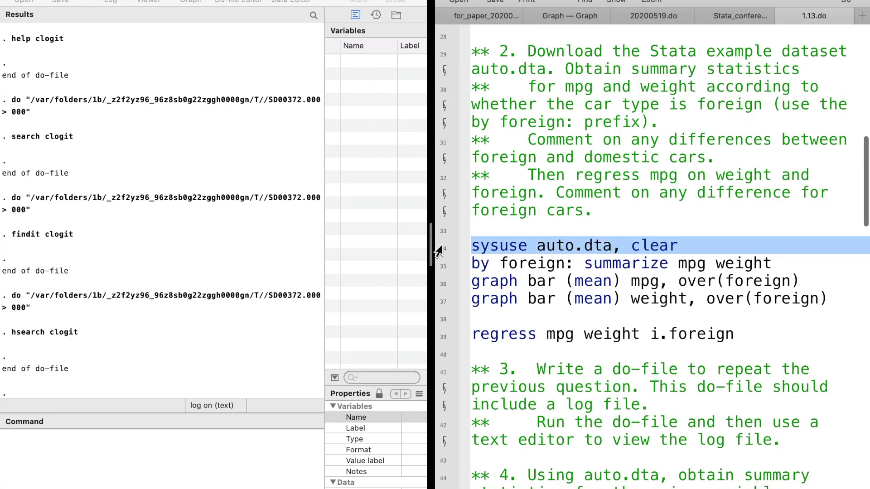
Load auto.dta and summarize mpg and weight by foreign in a widened Results pane
{"action": "key", "text": "super+shift+d"}
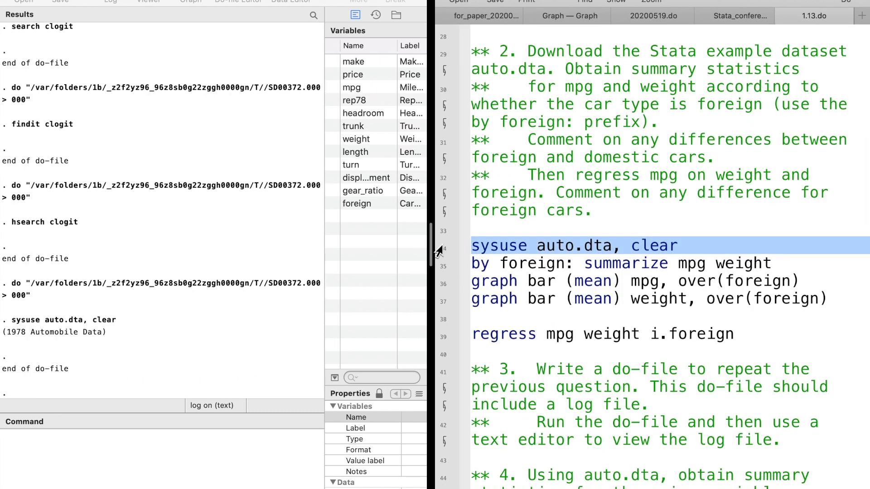
{"action": "left_click", "coordinate": [437, 272]}
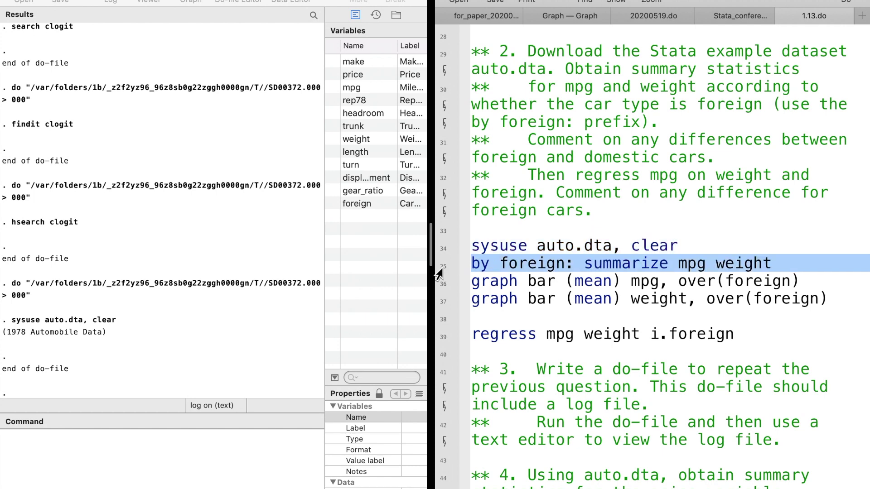
{"action": "key", "text": "super+shift+d"}
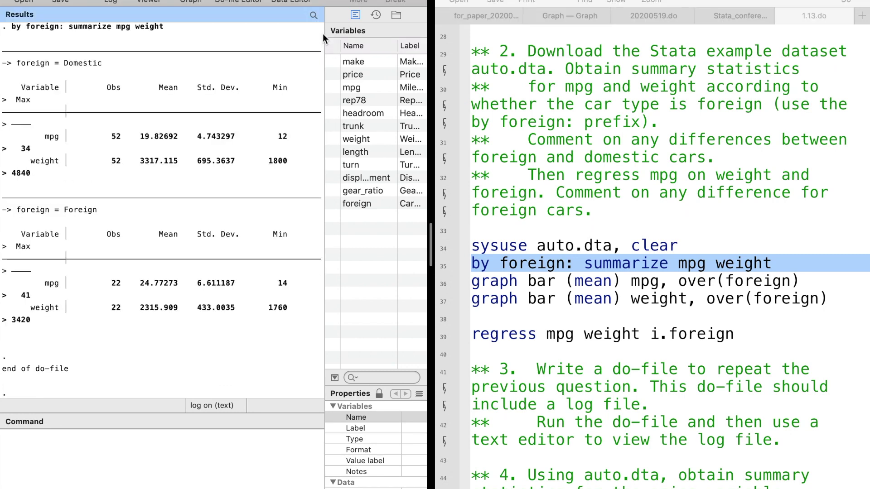
{"action": "left_click_drag", "start_coordinate": [322, 33], "coordinate": [402, 41]}
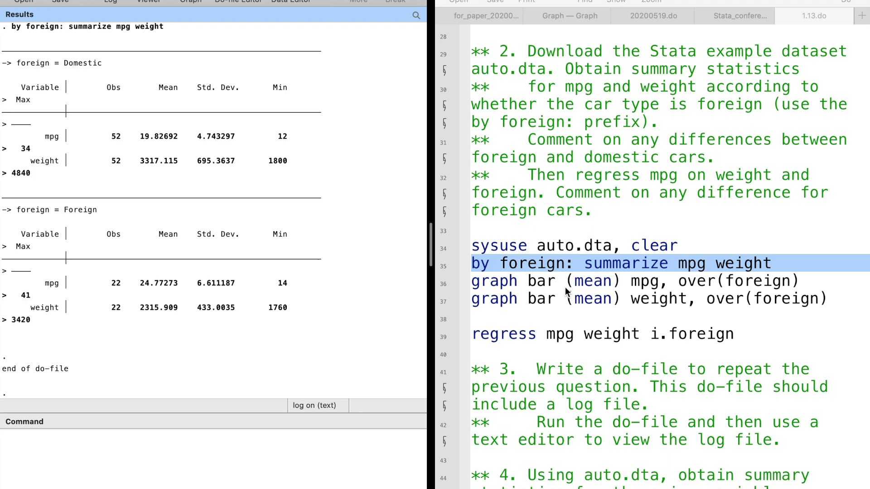
{"action": "left_click", "coordinate": [436, 270]}
{"action": "key", "text": "super+shift+d"}
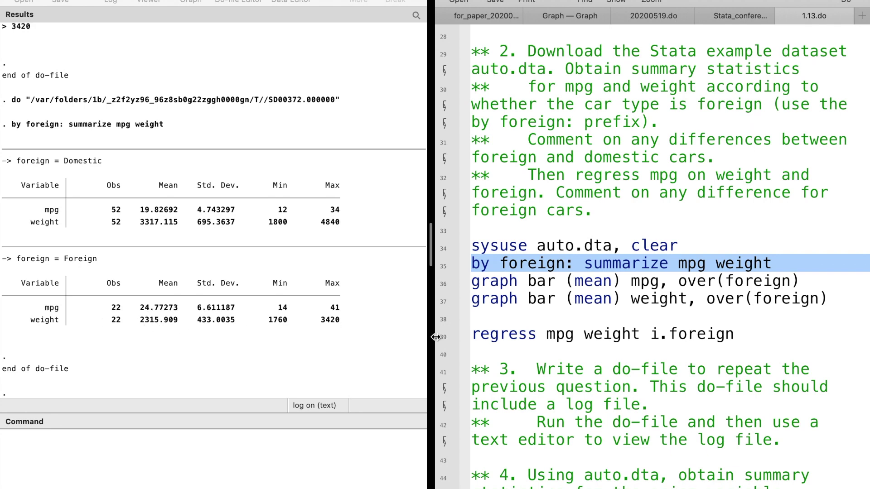
Draw bar charts of mean mpg and mean weight for domestic versus foreign cars
{"action": "left_click", "coordinate": [436, 285]}
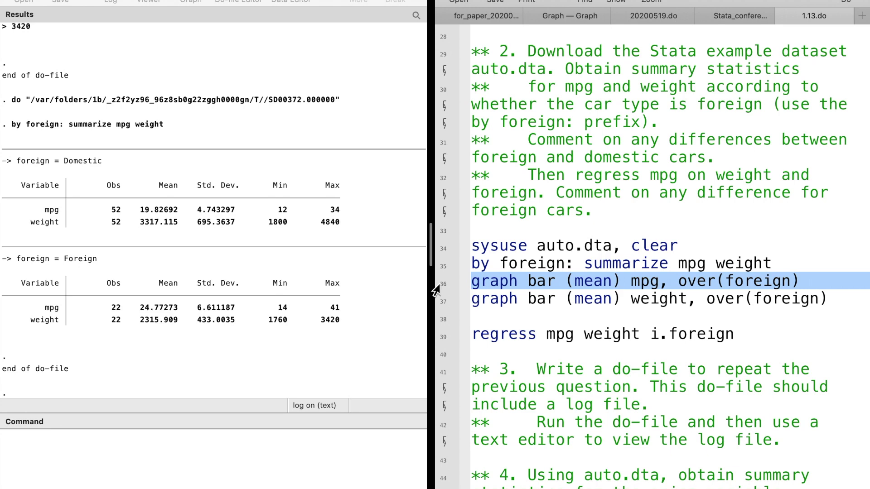
{"action": "key", "text": "super+shift+d"}
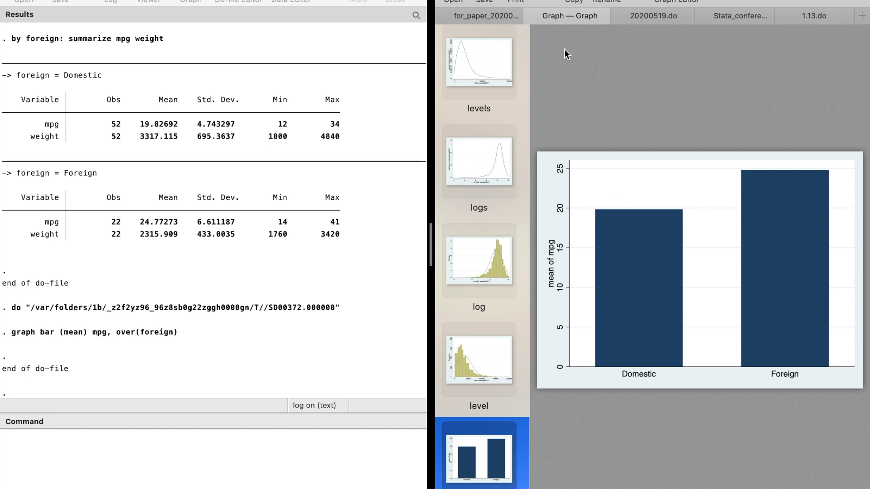
{"action": "left_click", "coordinate": [803, 15]}
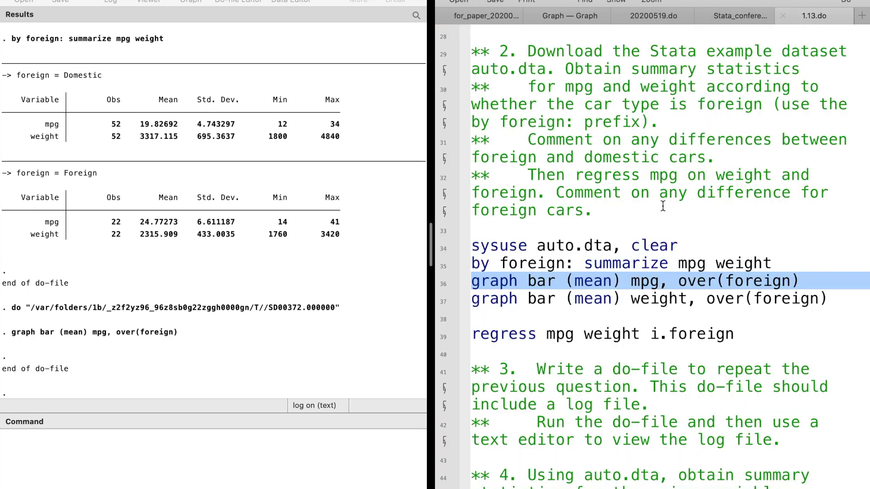
{"action": "left_click", "coordinate": [441, 302]}
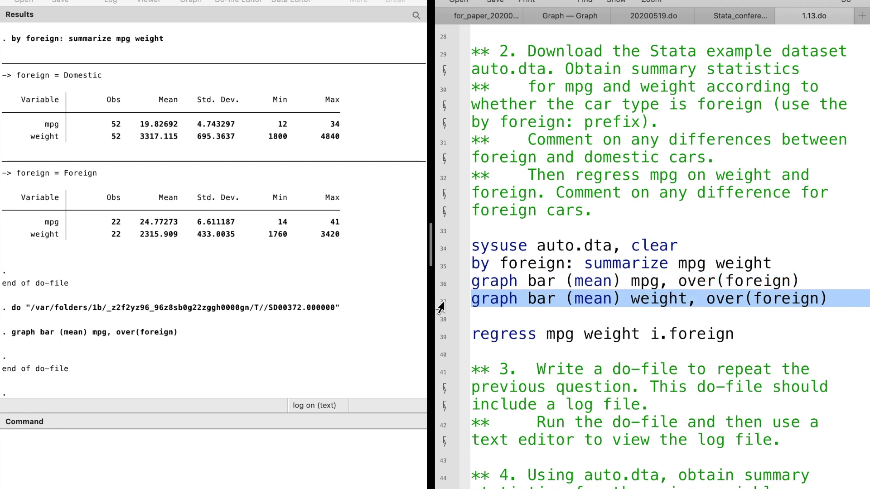
{"action": "key", "text": "super+shift+d"}
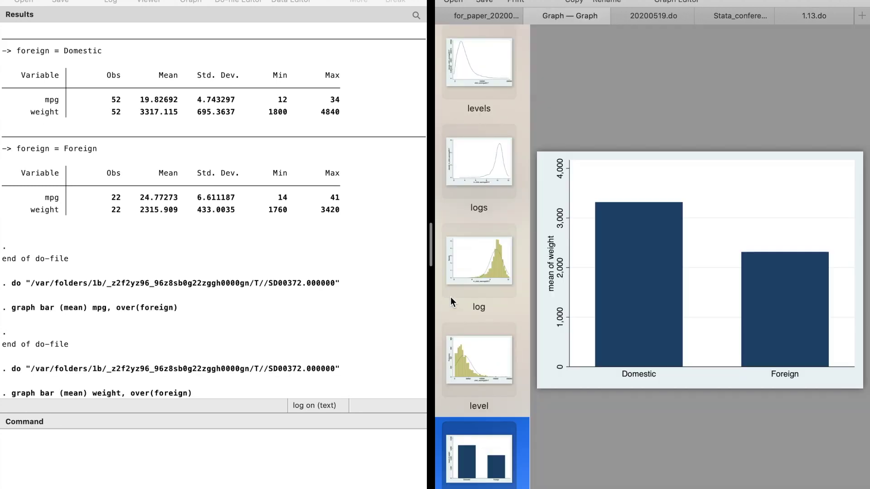
{"action": "left_click", "coordinate": [816, 15]}
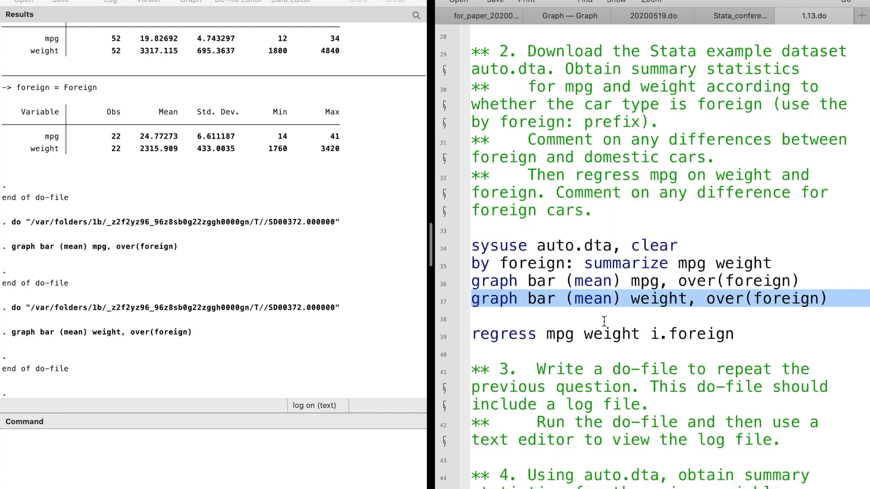
{"action": "left_click", "coordinate": [437, 340]}
Regress mpg on weight and i.foreign, giving weight coefficient −0.0066 and adjusted R-squared 0.6532
{"action": "key", "text": "super+shift+d"}
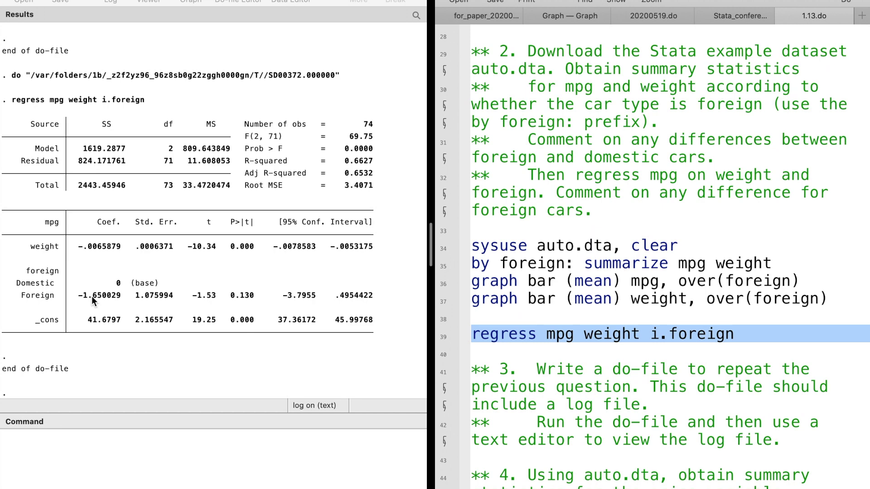
{"action": "left_click", "coordinate": [623, 319]}
{"action": "scroll", "coordinate": [624, 275], "scroll_direction": "down", "scroll_amount": 3}
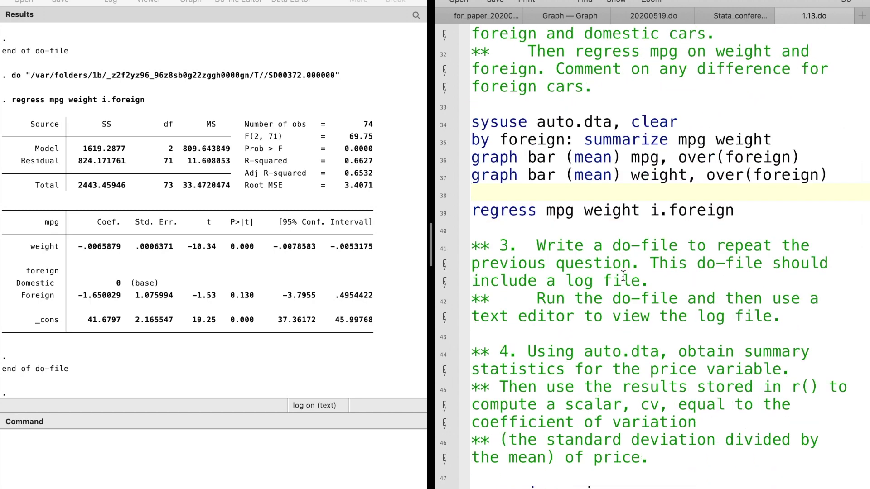
{"action": "scroll", "coordinate": [489, 287], "scroll_direction": "down", "scroll_amount": 3}
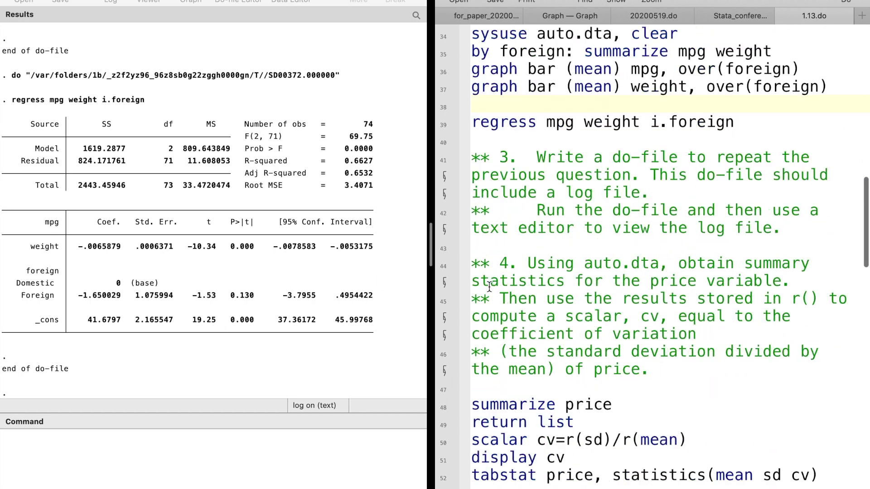
{"action": "scroll", "coordinate": [489, 287], "scroll_direction": "down", "scroll_amount": 3}
{"action": "scroll", "coordinate": [561, 248], "scroll_direction": "up", "scroll_amount": 1}
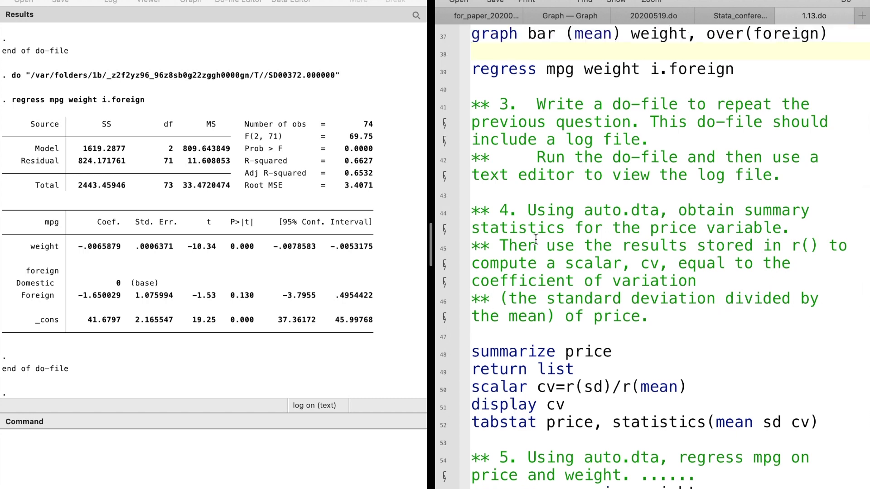
{"action": "scroll", "coordinate": [536, 239], "scroll_direction": "down", "scroll_amount": 1}
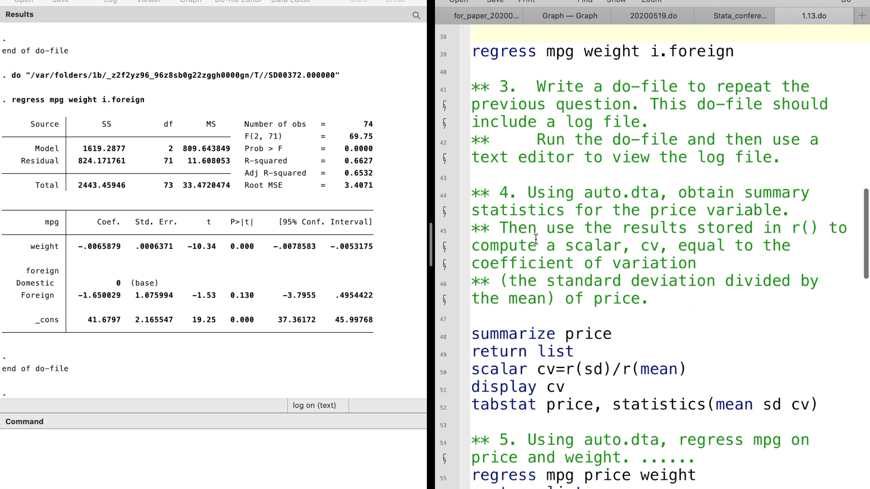
Summarize price and list the r() results it stores
{"action": "left_click", "coordinate": [442, 339]}
{"action": "key", "text": "super+shift+d"}
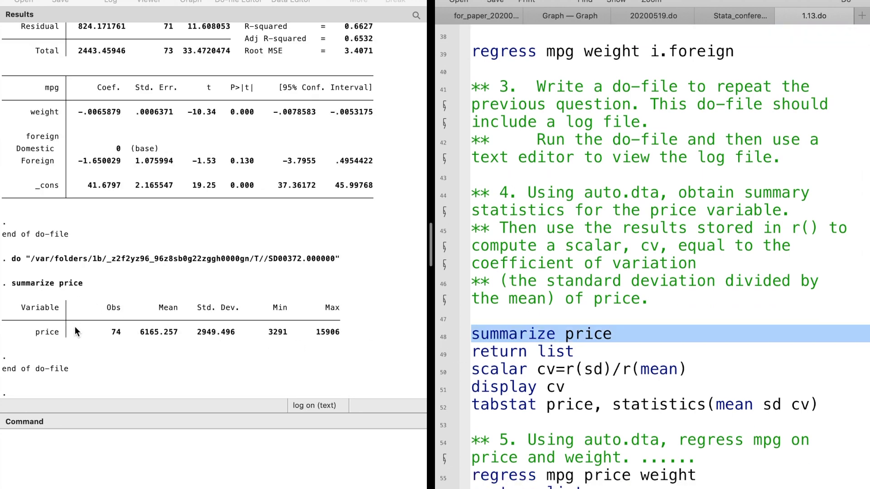
{"action": "left_click", "coordinate": [438, 356]}
{"action": "key", "text": "super+shift+d"}
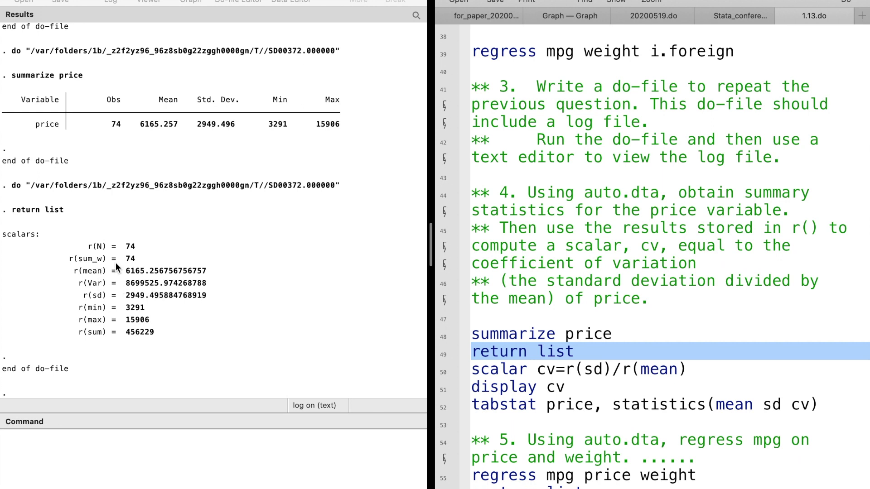
Compute and display scalar cv (.47840601), then tabstat price's mean, sd and cv
{"action": "left_click", "coordinate": [436, 372]}
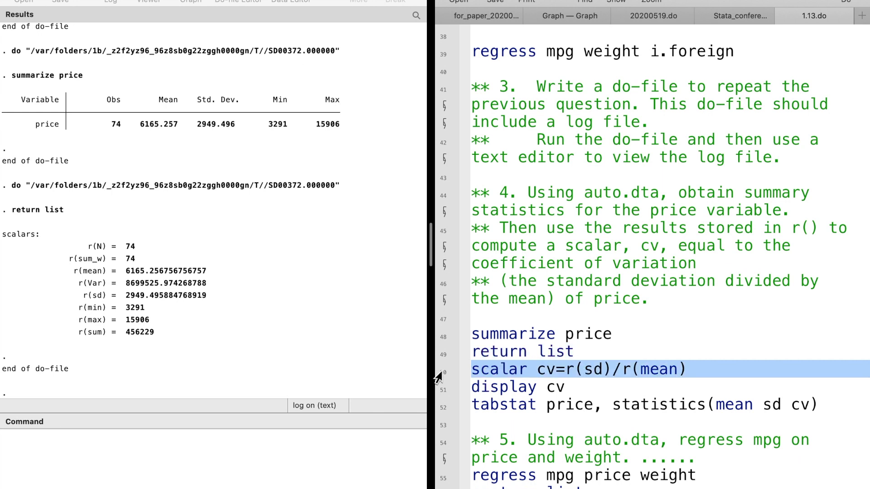
{"action": "key", "text": "super+shift+d"}
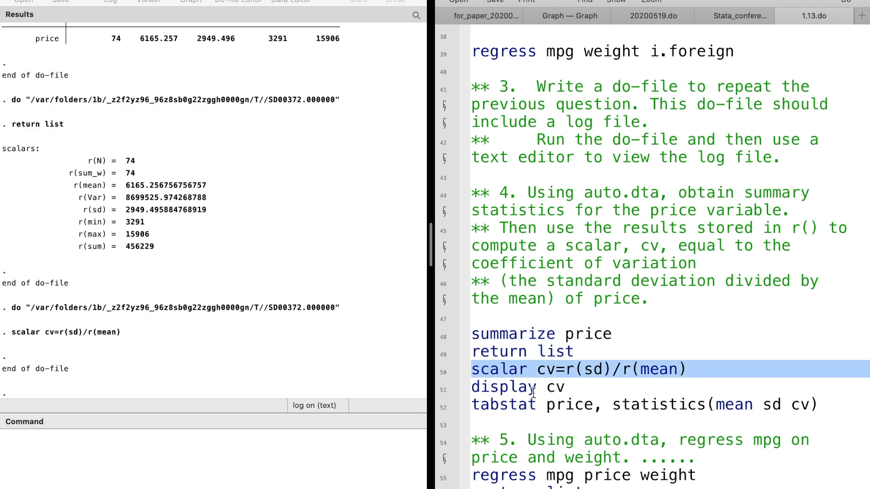
{"action": "left_click", "coordinate": [438, 388]}
{"action": "key", "text": "super+shift+d"}
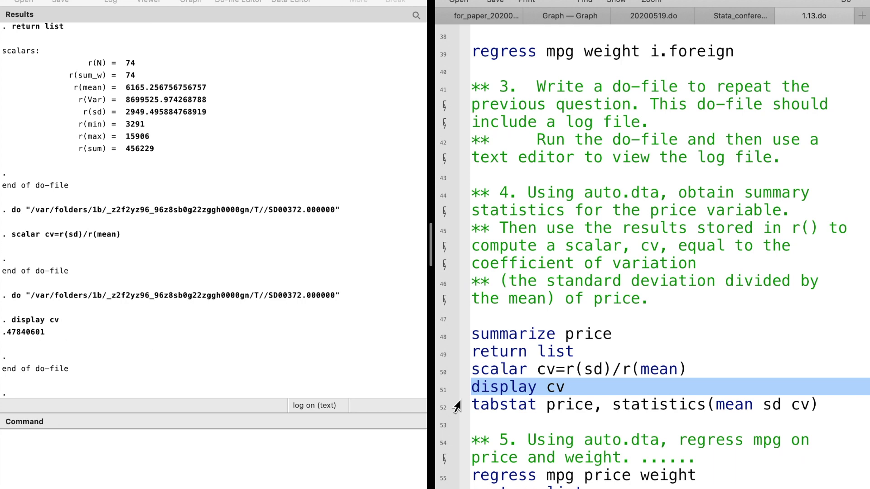
{"action": "left_click", "coordinate": [436, 407]}
{"action": "key", "text": "super+shift+d"}
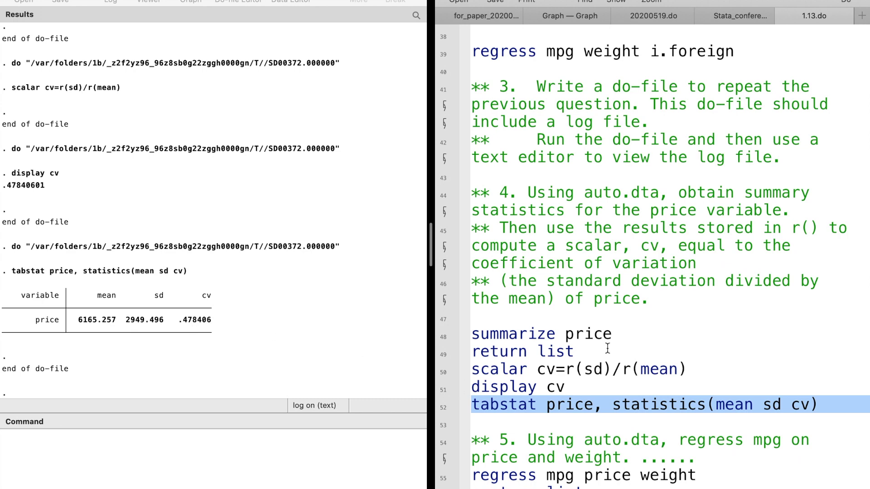
{"action": "scroll", "coordinate": [607, 348], "scroll_direction": "down", "scroll_amount": 5}
{"action": "scroll", "coordinate": [607, 348], "scroll_direction": "down", "scroll_amount": 1}
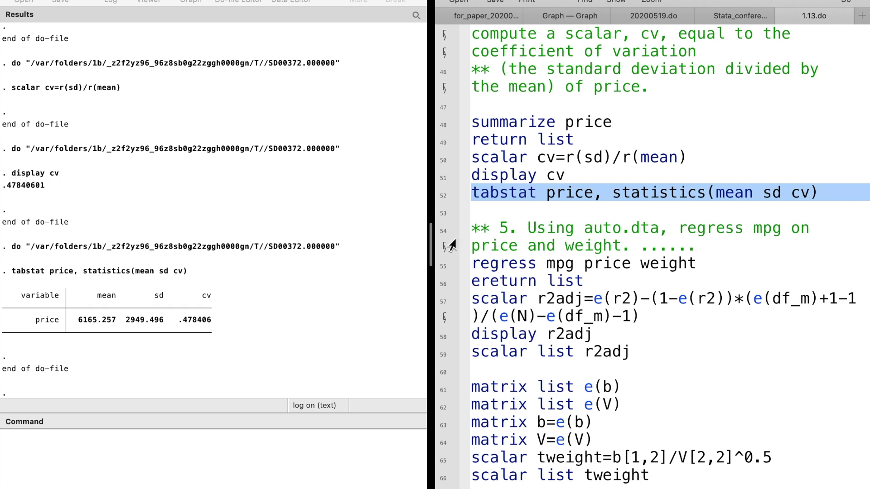
Regress mpg on price and weight and list its stored e() results
{"action": "left_click", "coordinate": [438, 269]}
{"action": "key", "text": "super+shift+d"}
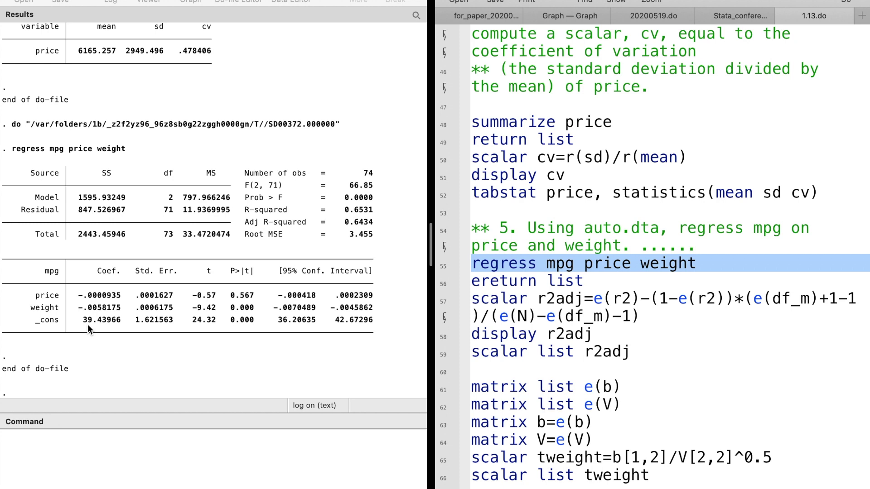
{"action": "left_click", "coordinate": [440, 284]}
{"action": "key", "text": "super+shift+d"}
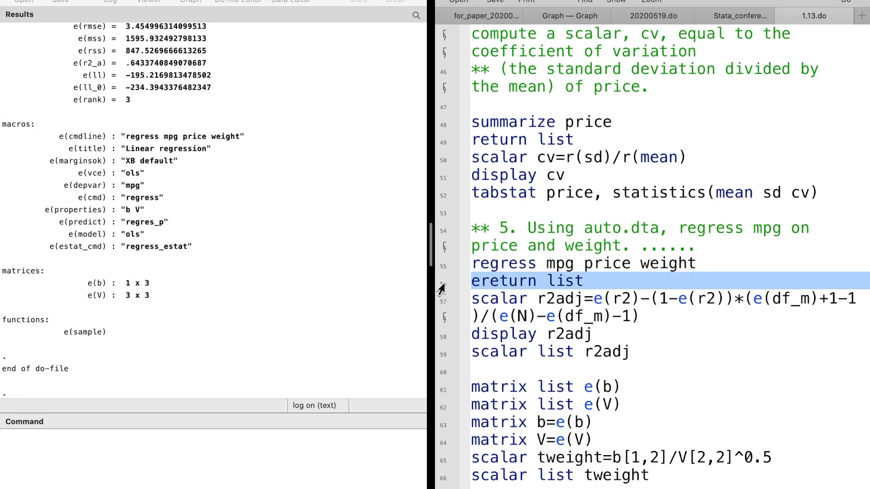
{"action": "scroll", "coordinate": [257, 187], "scroll_direction": "up", "scroll_amount": 10}
{"action": "scroll", "coordinate": [257, 187], "scroll_direction": "down", "scroll_amount": 5}
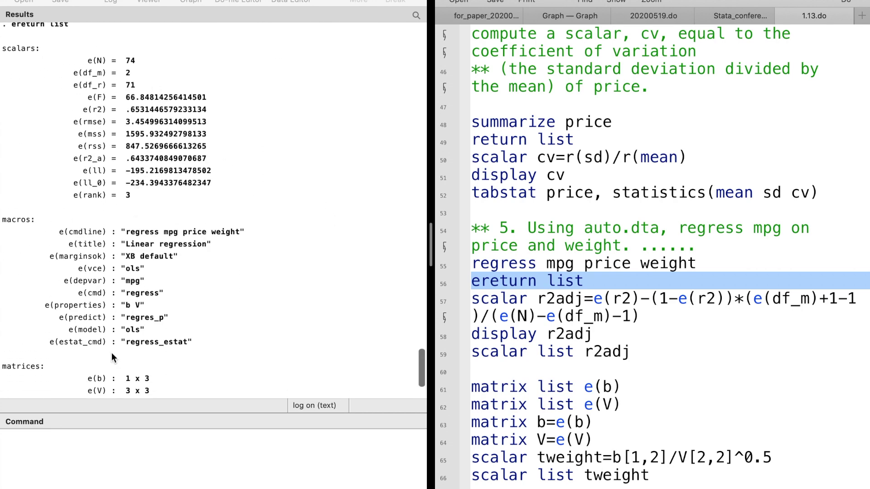
{"action": "scroll", "coordinate": [160, 330], "scroll_direction": "down", "scroll_amount": 4}
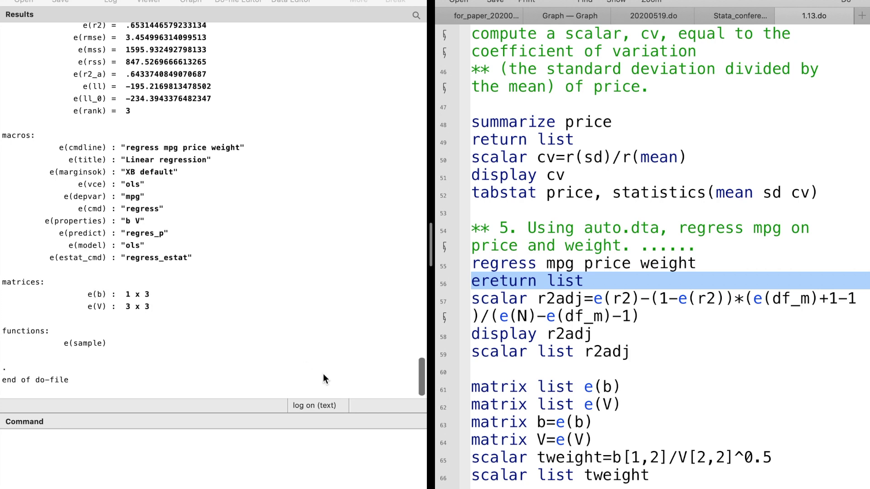
Compute the scalar r2adj, then display and list it as .64337408
{"action": "left_click", "coordinate": [437, 307]}
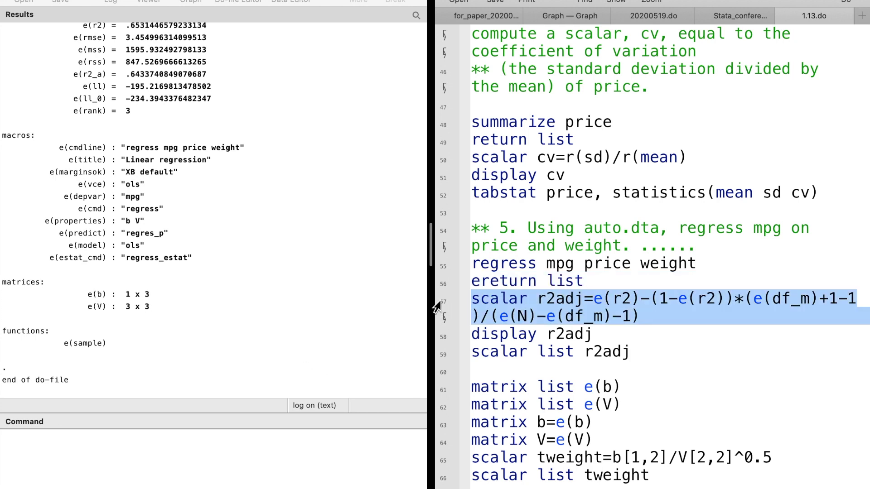
{"action": "key", "text": "super+shift+d"}
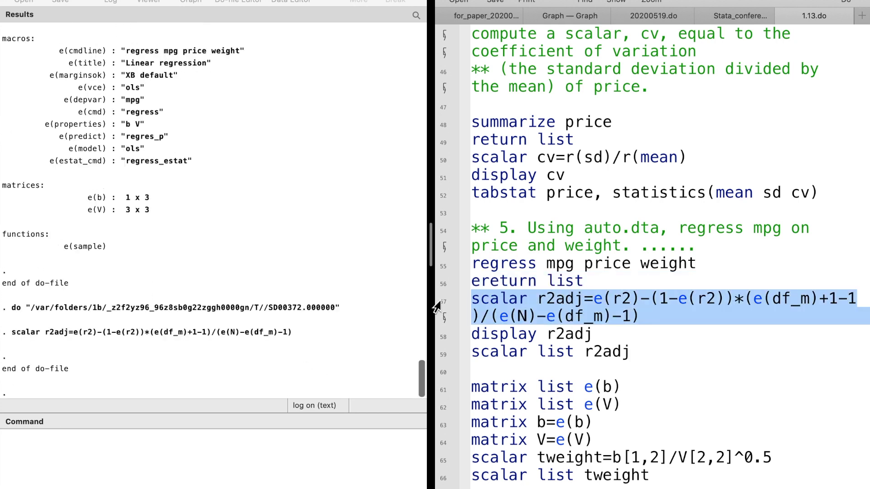
{"action": "left_click", "coordinate": [435, 337]}
{"action": "key", "text": "super+shift+d"}
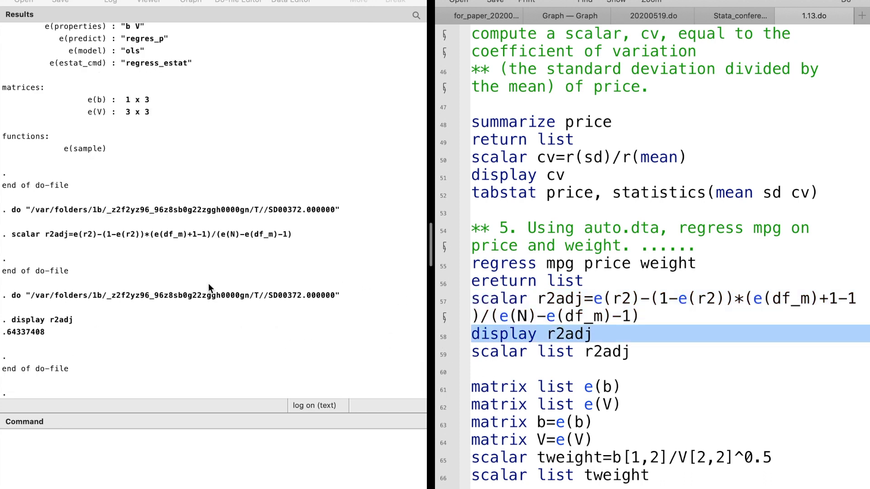
{"action": "scroll", "coordinate": [208, 284], "scroll_direction": "up", "scroll_amount": 10}
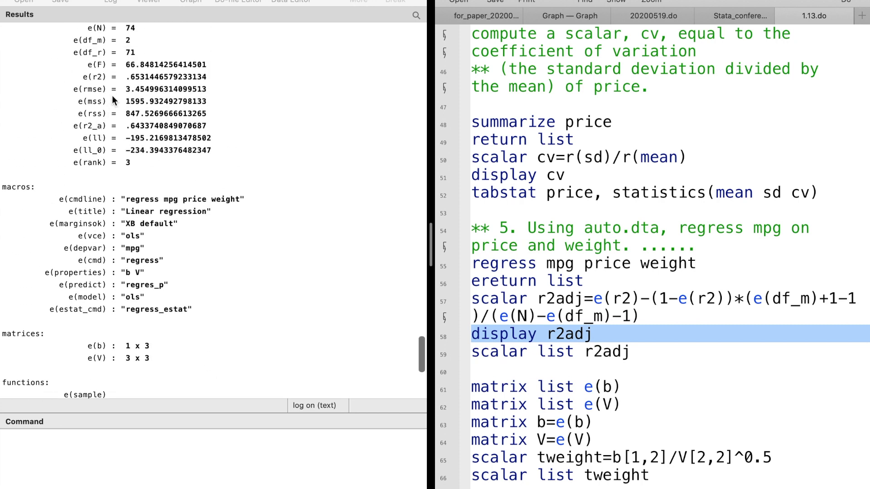
{"action": "scroll", "coordinate": [137, 114], "scroll_direction": "up", "scroll_amount": 3}
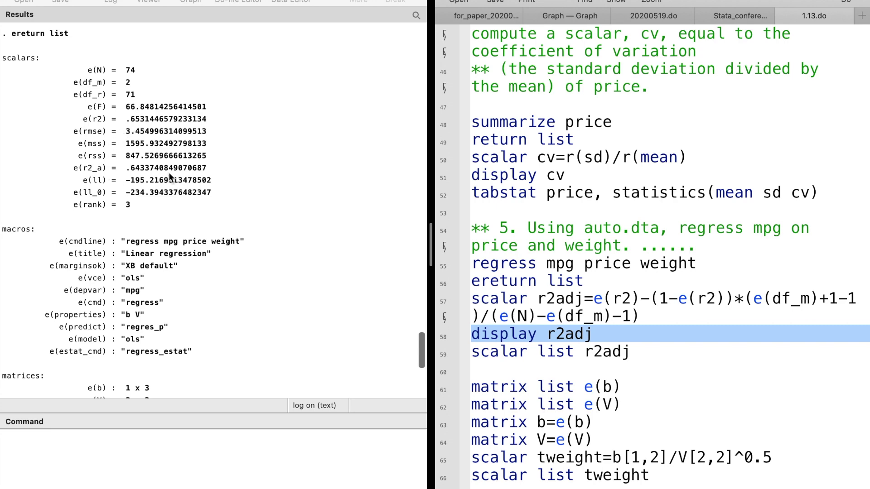
{"action": "scroll", "coordinate": [169, 175], "scroll_direction": "down", "scroll_amount": 10}
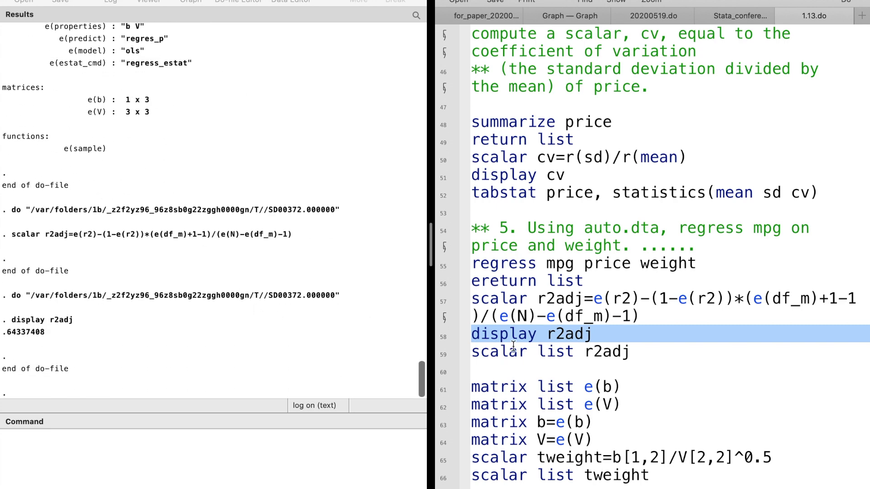
{"action": "left_click", "coordinate": [437, 359]}
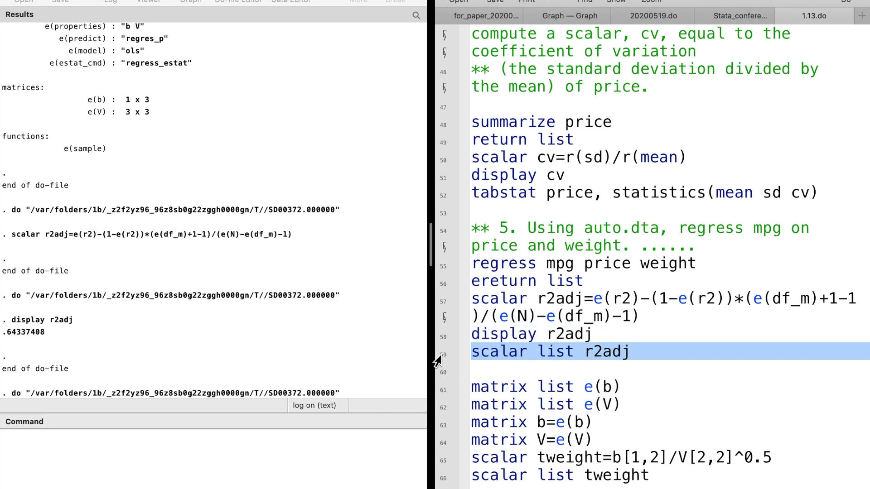
{"action": "key", "text": "super+shift+d"}
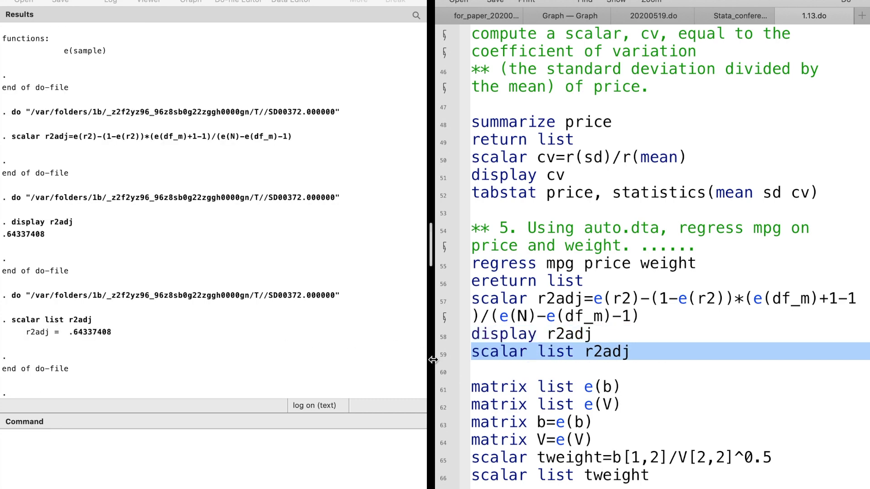
{"action": "scroll", "coordinate": [433, 359], "scroll_direction": "down", "scroll_amount": 5}
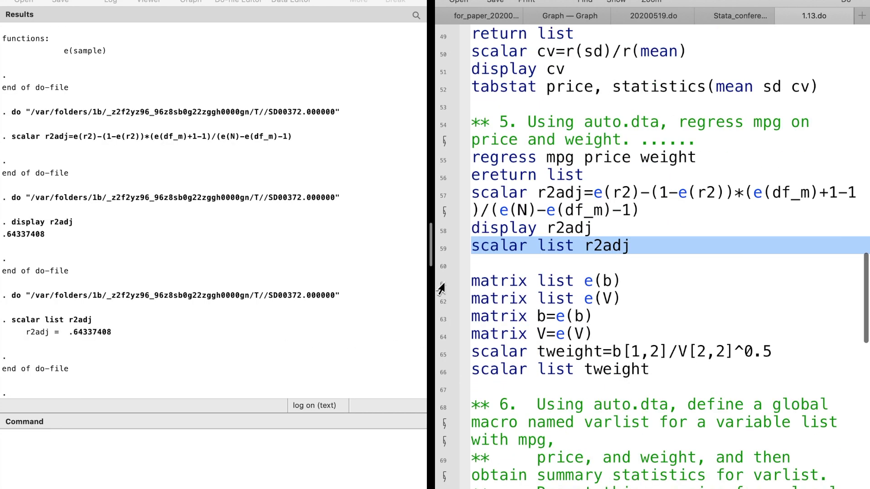
List e(b) and e(V) and store them as matrices b and V
{"action": "left_click", "coordinate": [440, 285]}
{"action": "key", "text": "super+shift+d"}
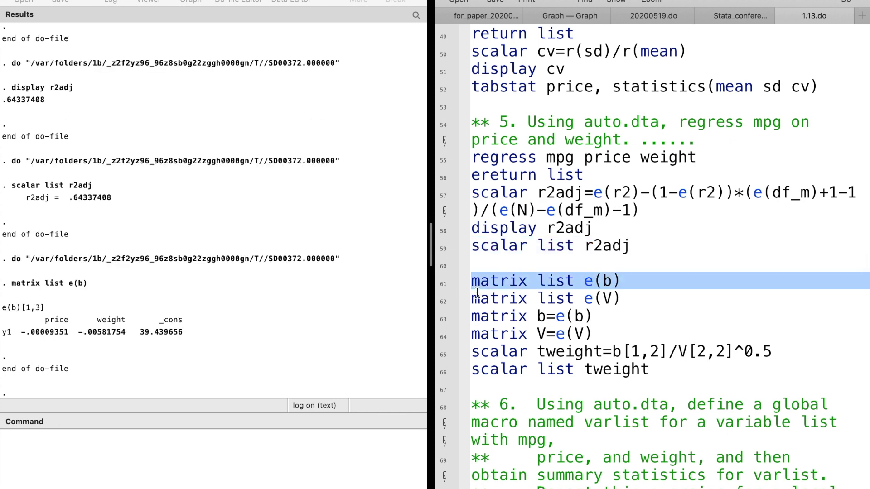
{"action": "left_click", "coordinate": [437, 303]}
{"action": "key", "text": "super+shift+d"}
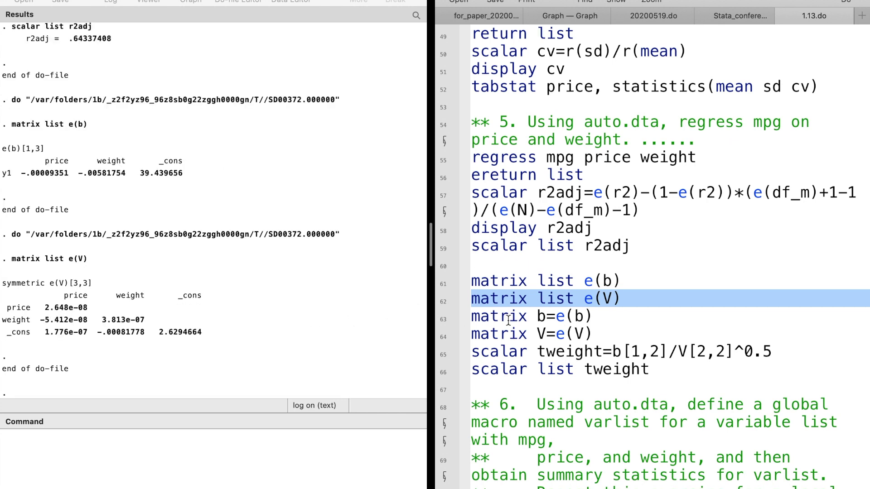
{"action": "left_click_drag", "start_coordinate": [439, 318], "coordinate": [439, 338]}
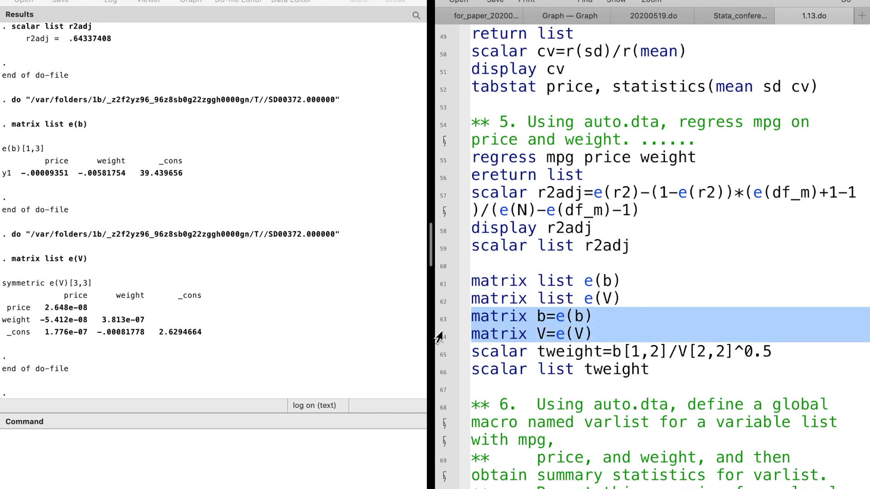
{"action": "key", "text": "super+shift+d"}
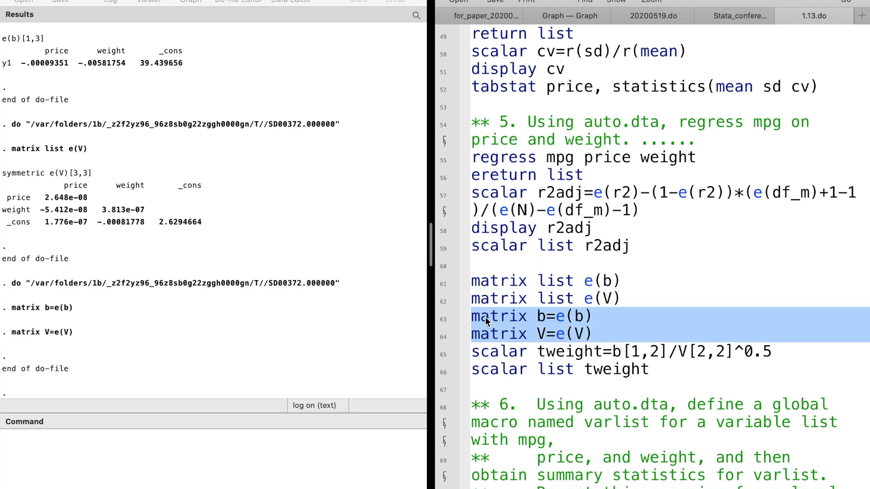
{"action": "scroll", "coordinate": [454, 346], "scroll_direction": "down", "scroll_amount": 2}
Compute and display the weight t-statistic tweight, −9.4206417
{"action": "left_click", "coordinate": [437, 320]}
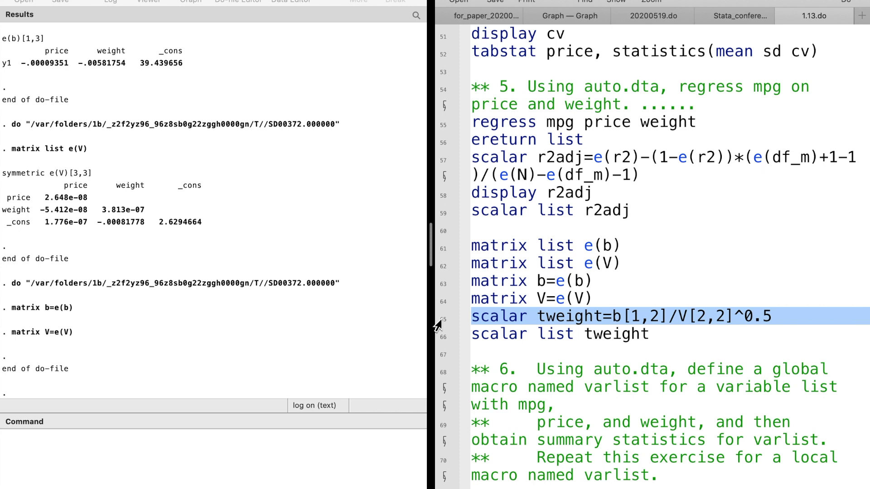
{"action": "key", "text": "super+shift+d"}
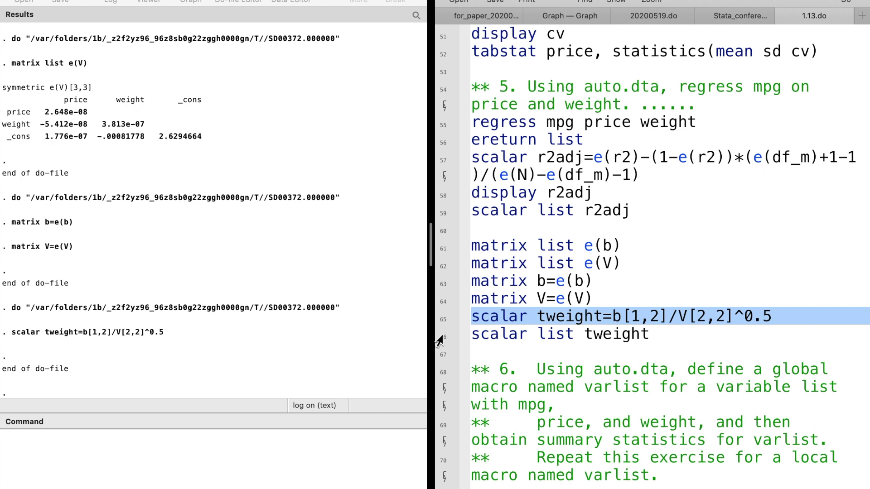
{"action": "left_click", "coordinate": [439, 340]}
{"action": "key", "text": "super+shift+d"}
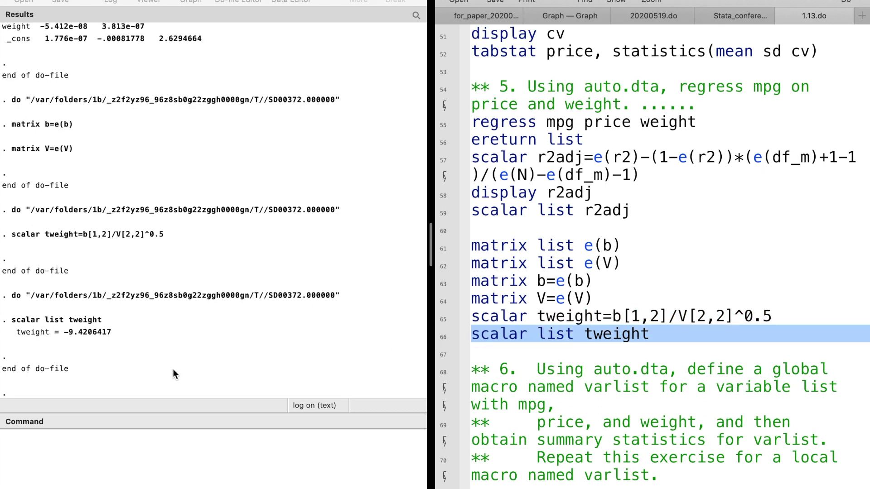
Define the global varlist as mpg price weight
{"action": "scroll", "coordinate": [203, 341], "scroll_direction": "up", "scroll_amount": 10}
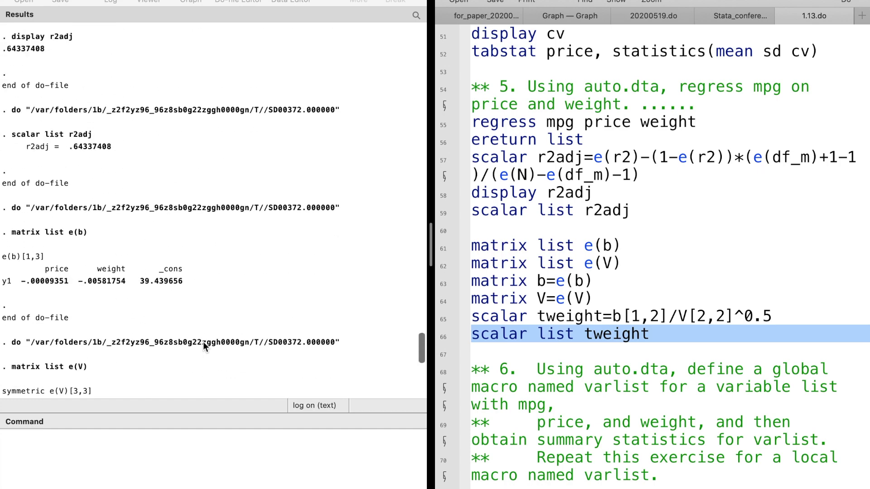
{"action": "scroll", "coordinate": [204, 343], "scroll_direction": "up", "scroll_amount": 10}
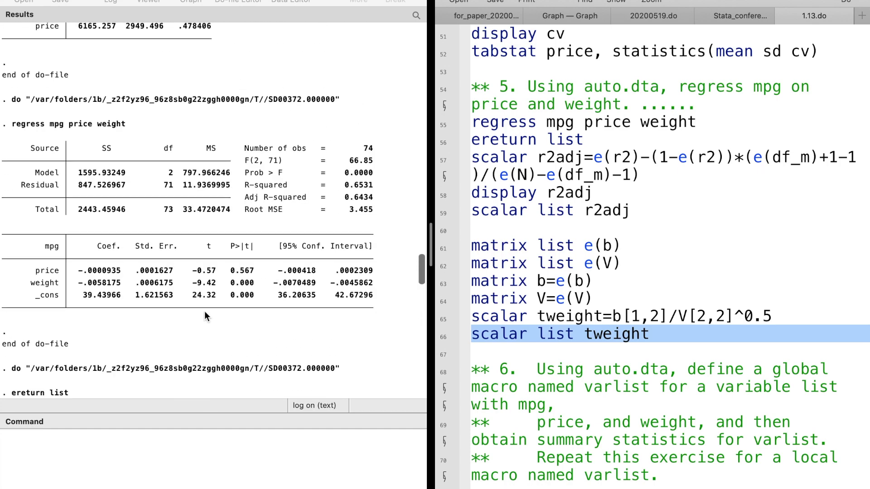
{"action": "scroll", "coordinate": [440, 325], "scroll_direction": "down", "scroll_amount": 3}
{"action": "left_click", "coordinate": [439, 320]}
{"action": "key", "text": "super+shift+d"}
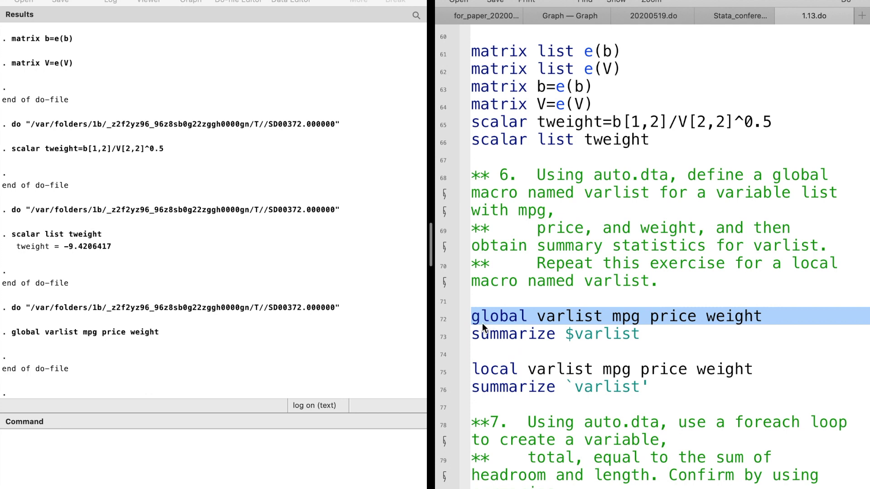
Summarize mpg, price and weight through $varlist, then through a local varlist
{"action": "left_click", "coordinate": [443, 339]}
{"action": "key", "text": "super+shift+d"}
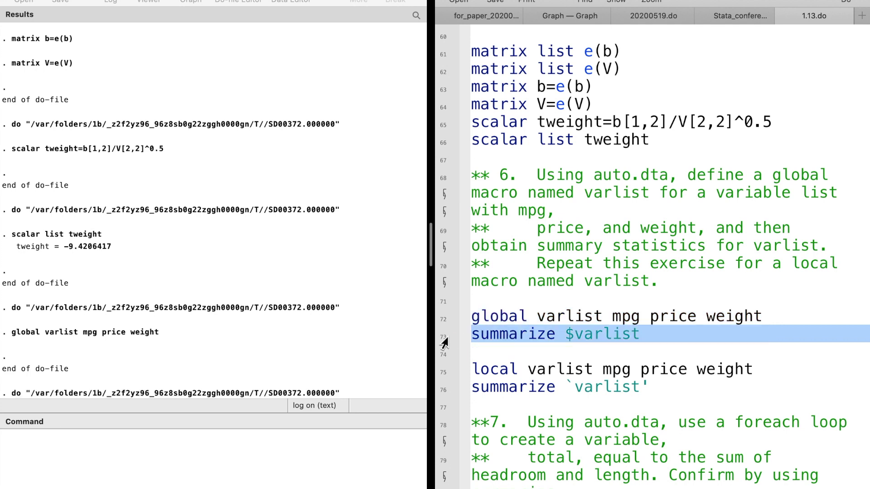
{"action": "left_click", "coordinate": [442, 373]}
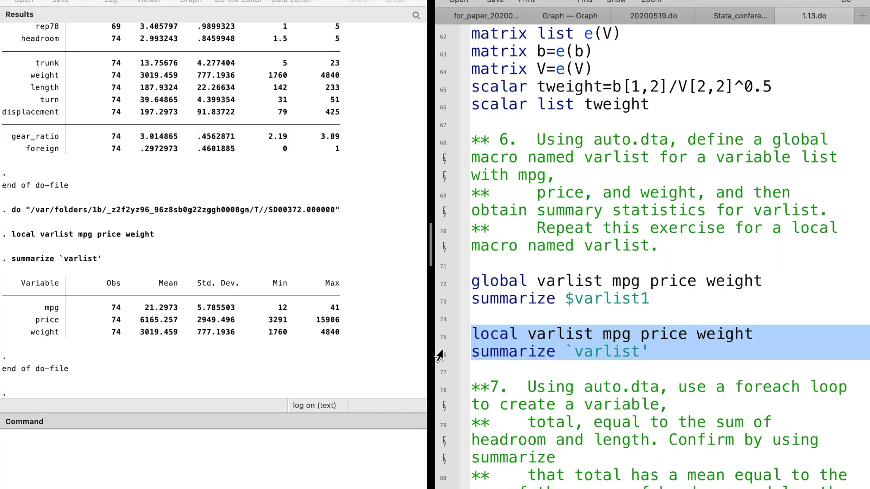
{"action": "left_click", "coordinate": [556, 357]}
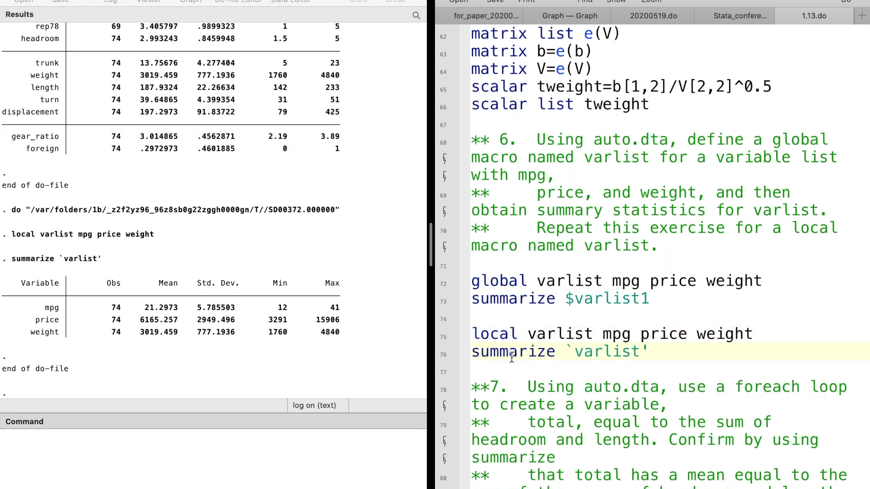
{"action": "scroll", "coordinate": [520, 343], "scroll_direction": "down", "scroll_amount": 3}
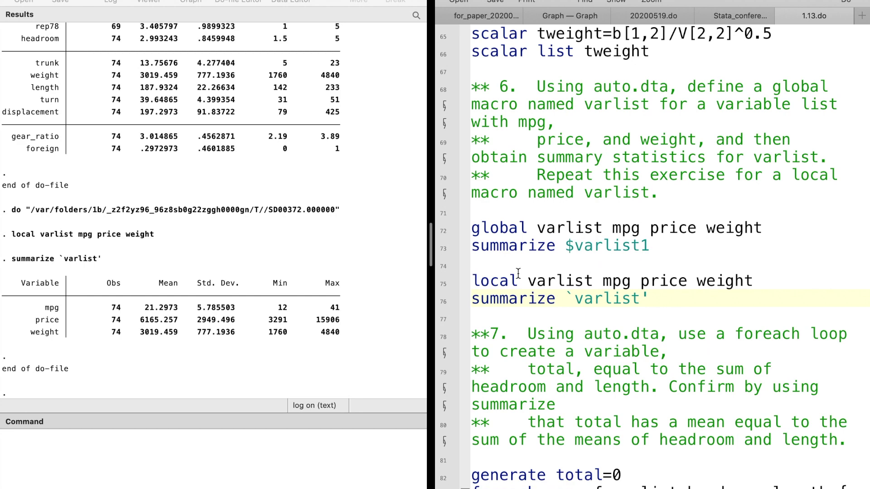
Run the summarize `varlist' line, then create the variable total set to 0
{"action": "key", "text": "super+shift+d"}
{"action": "scroll", "coordinate": [573, 347], "scroll_direction": "down", "scroll_amount": 5}
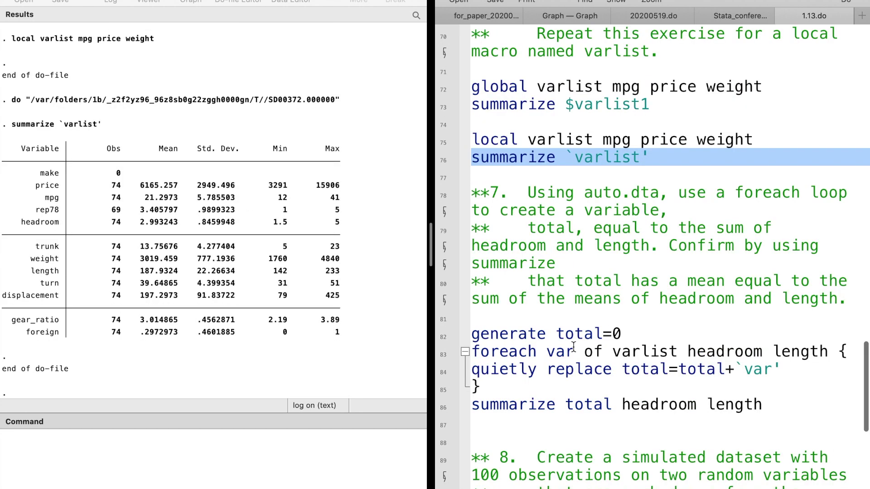
{"action": "scroll", "coordinate": [573, 346], "scroll_direction": "down", "scroll_amount": 2}
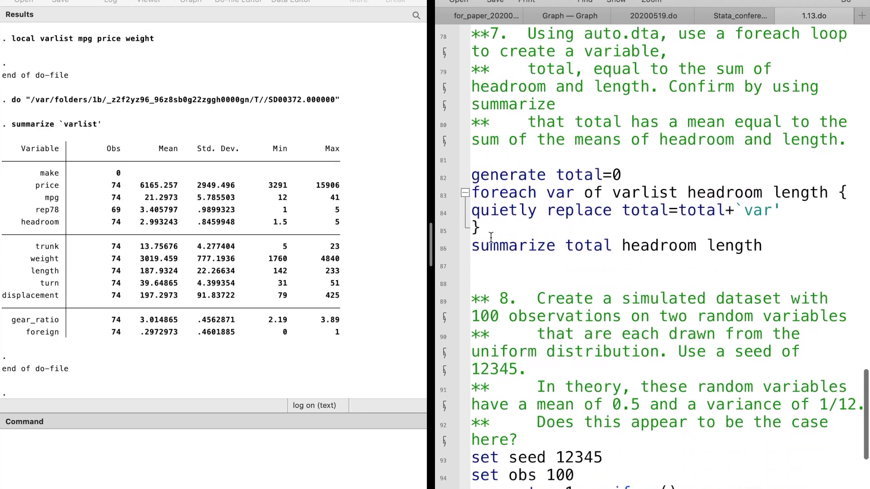
{"action": "left_click", "coordinate": [440, 179]}
{"action": "key", "text": "super+shift+d"}
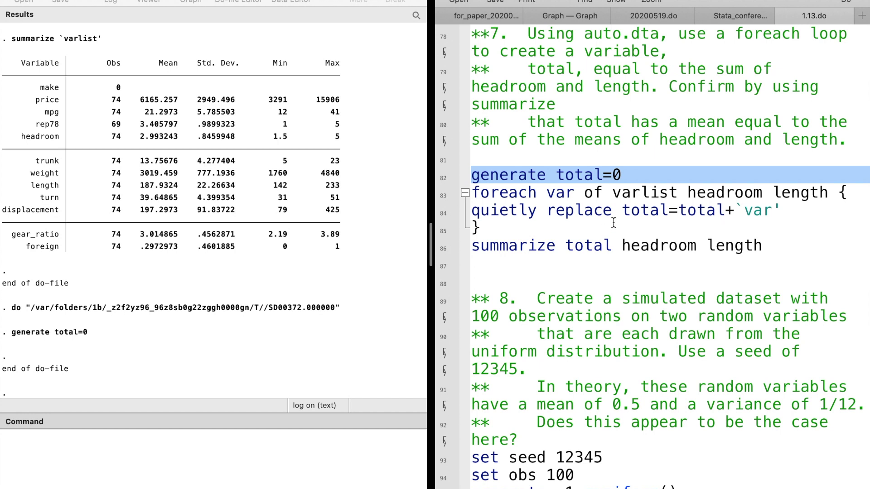
Add headroom and length into total with the foreach loop, then summarize total, headroom and length
{"action": "left_click_drag", "start_coordinate": [437, 195], "coordinate": [438, 231]}
{"action": "key", "text": "super+shift+d"}
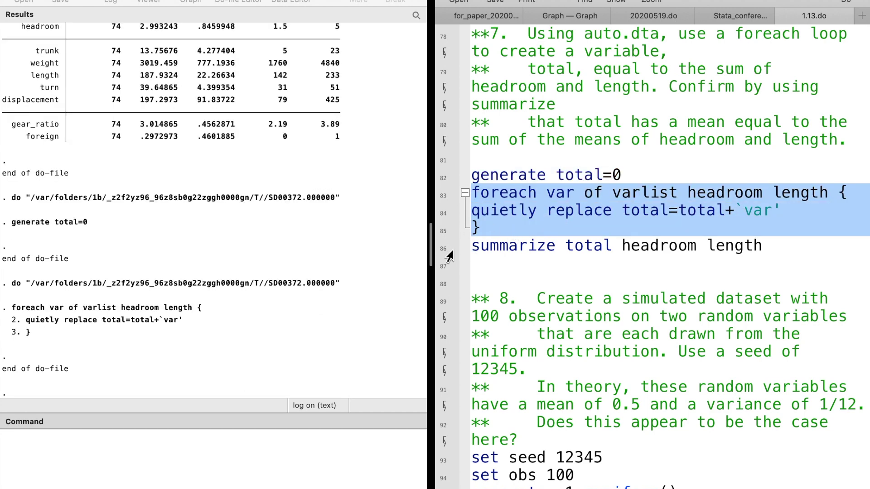
{"action": "left_click", "coordinate": [437, 255]}
{"action": "key", "text": "super+shift+d"}
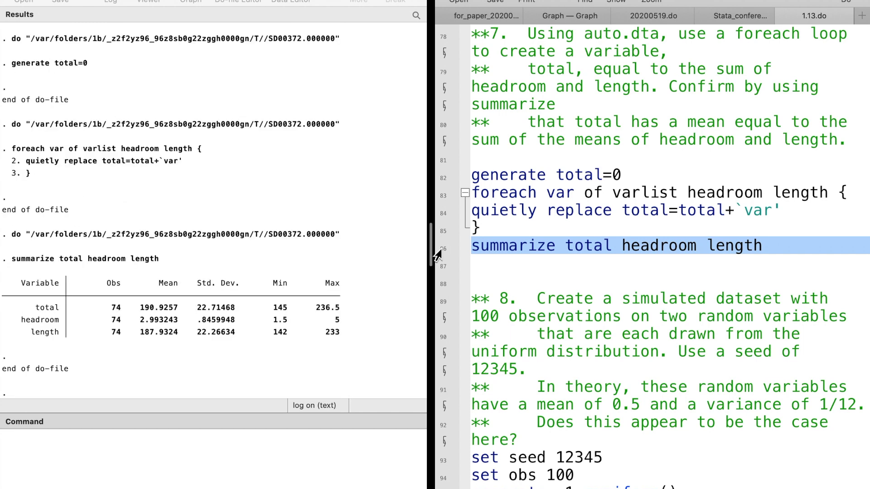
Set the random-number seed to 12345
{"action": "scroll", "coordinate": [438, 255], "scroll_direction": "down", "scroll_amount": 3}
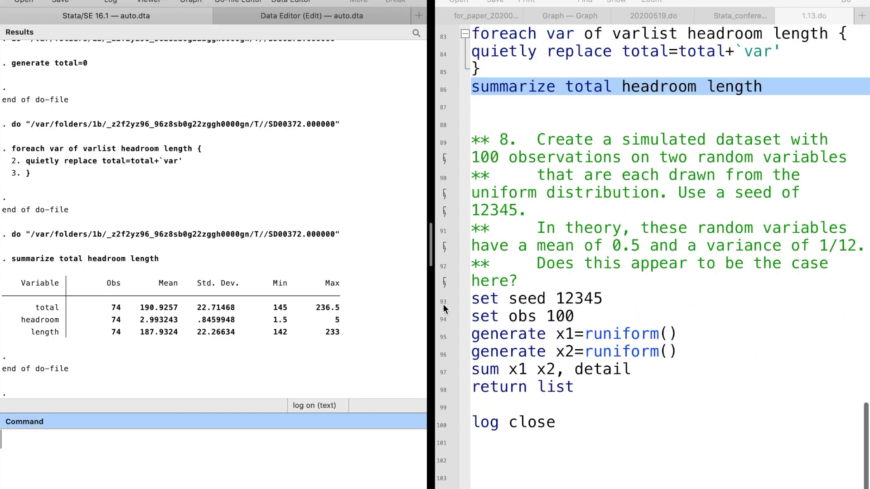
{"action": "left_click", "coordinate": [438, 303]}
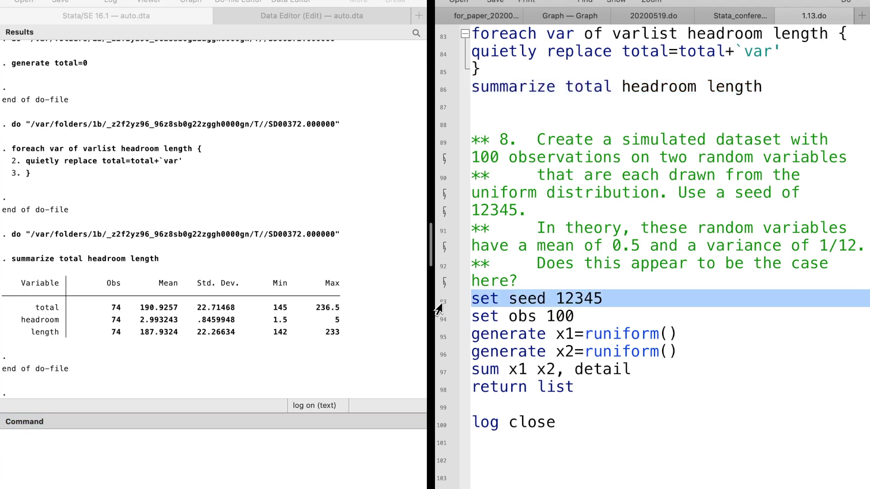
{"action": "key", "text": "super+shift+d"}
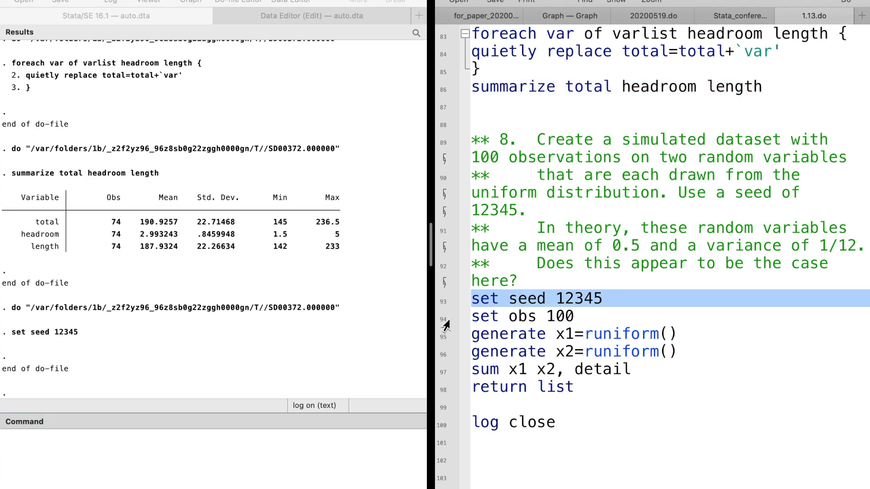